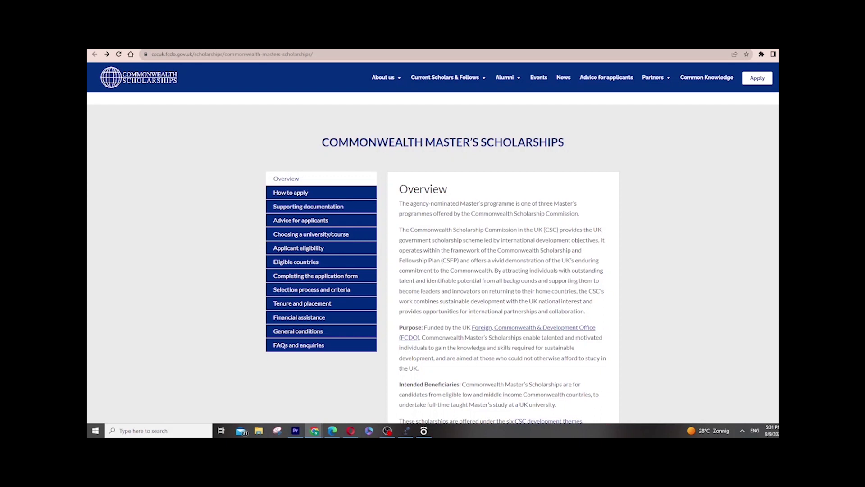
Step: Open the CSC's online application system for Master's scholarships, choose the applicant's nationality or residency, and continue to the login page
{"action": "scroll", "coordinate": [433, 264], "scroll_direction": "up", "scroll_amount": 1}
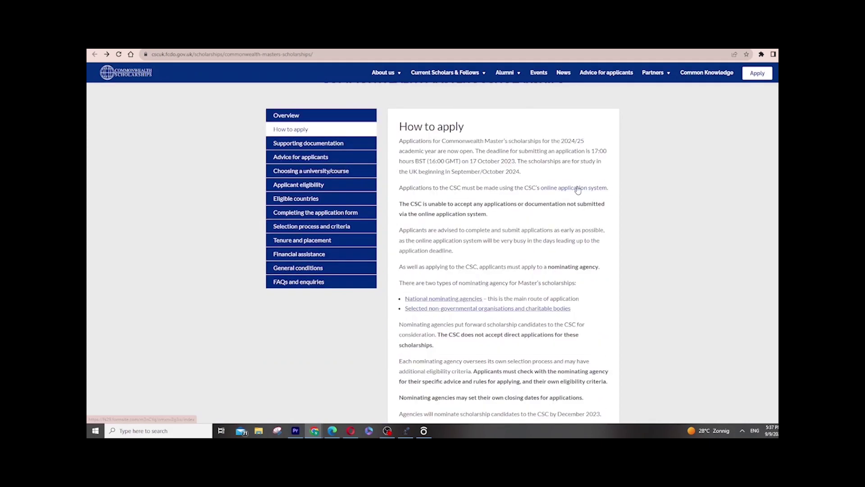
{"action": "left_click", "coordinate": [579, 188]}
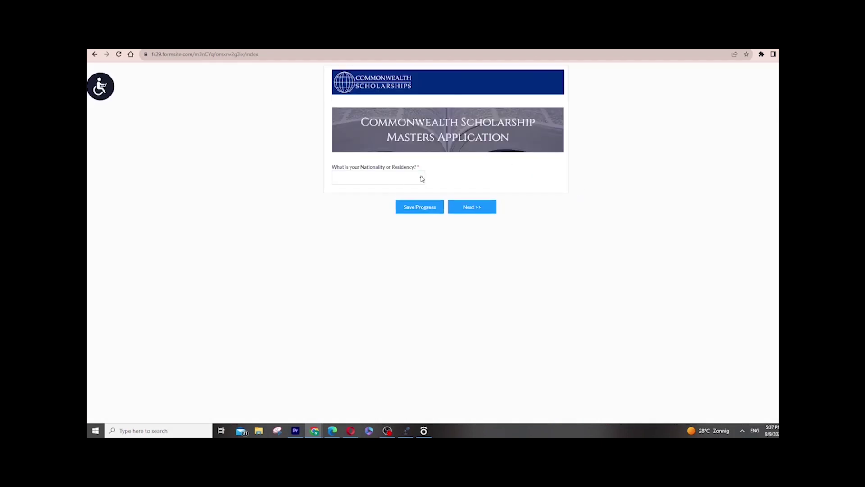
{"action": "left_click", "coordinate": [420, 178]}
{"action": "left_click", "coordinate": [365, 191]}
{"action": "left_click", "coordinate": [466, 211]}
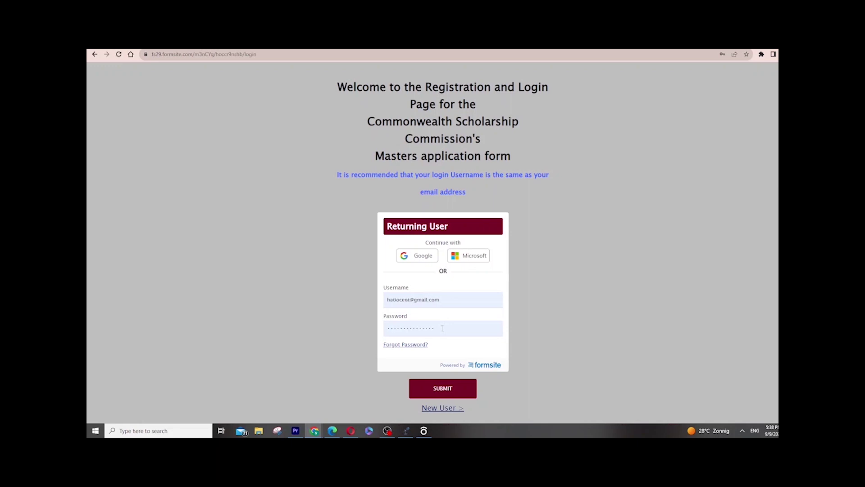
Step: Log in as a returning user with the prefilled credentials and open the stored Masters application for editing
{"action": "left_click", "coordinate": [442, 397]}
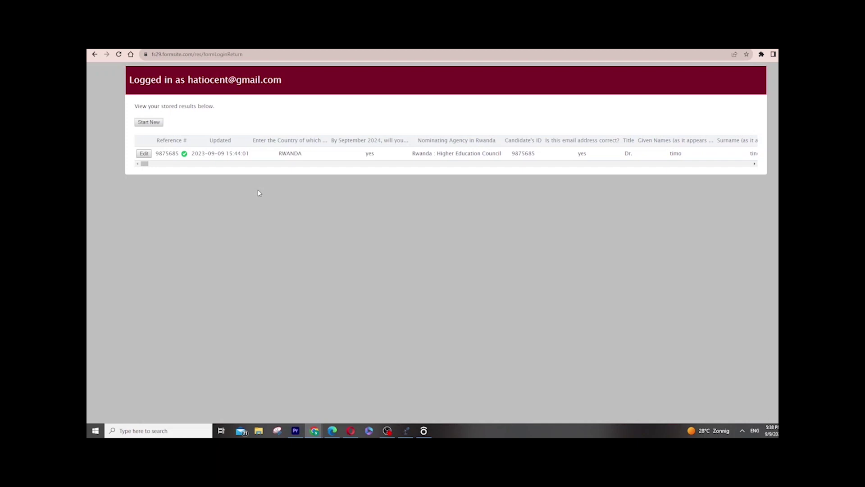
{"action": "left_click", "coordinate": [144, 153]}
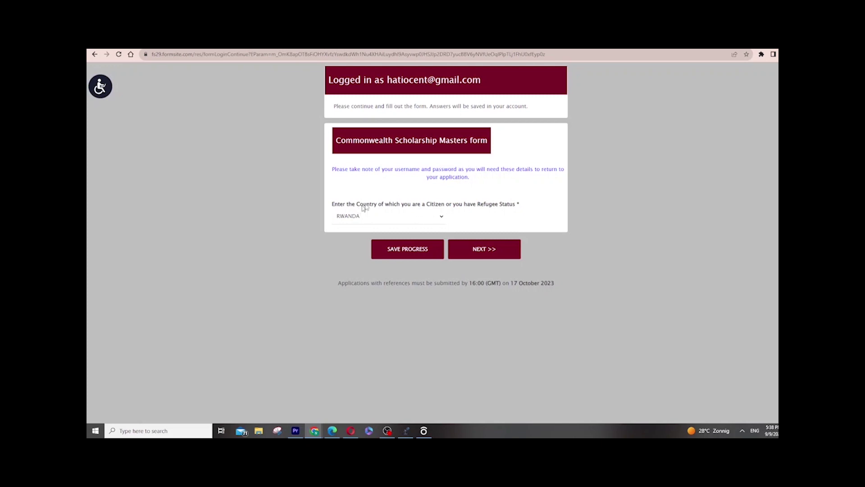
Step: Advance past the citizenship and eligibility pages, select Rwanda : Higher Education Council as the nominating agency, and continue
{"action": "left_click", "coordinate": [486, 250]}
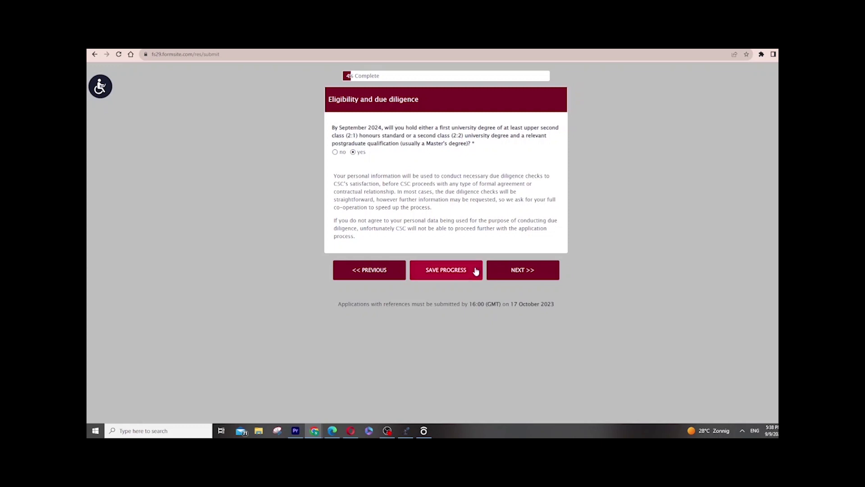
{"action": "left_click", "coordinate": [522, 272]}
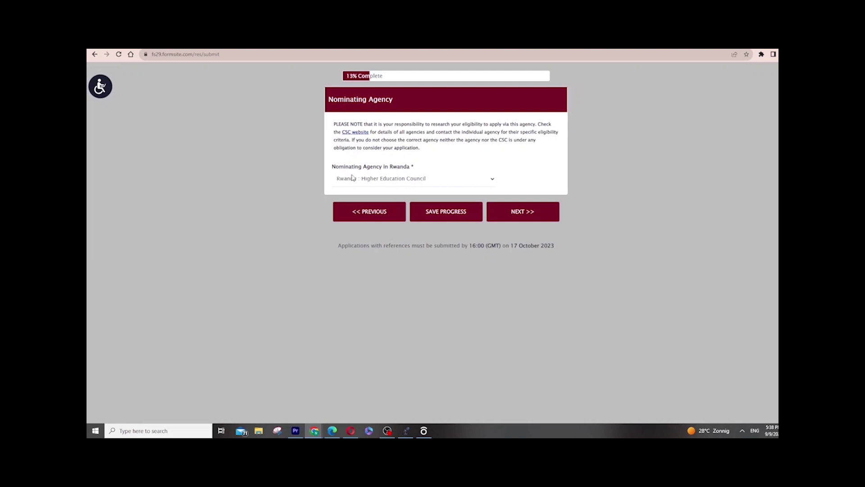
{"action": "left_click", "coordinate": [494, 181]}
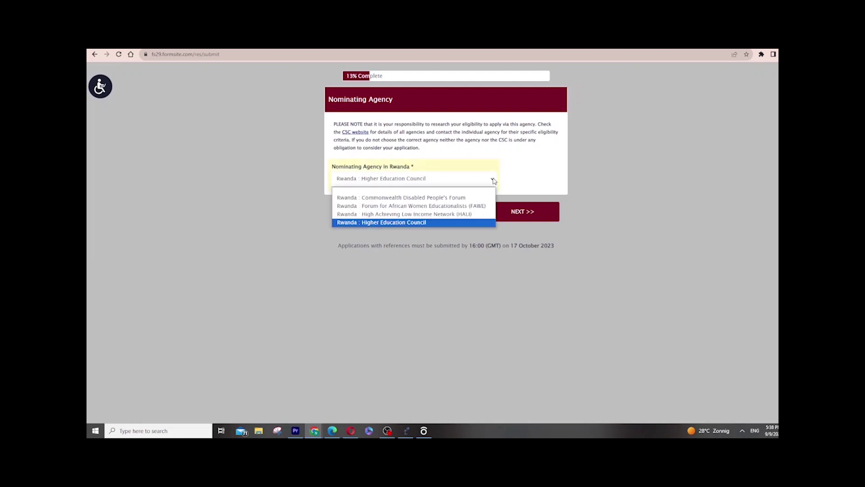
{"action": "left_click", "coordinate": [434, 224]}
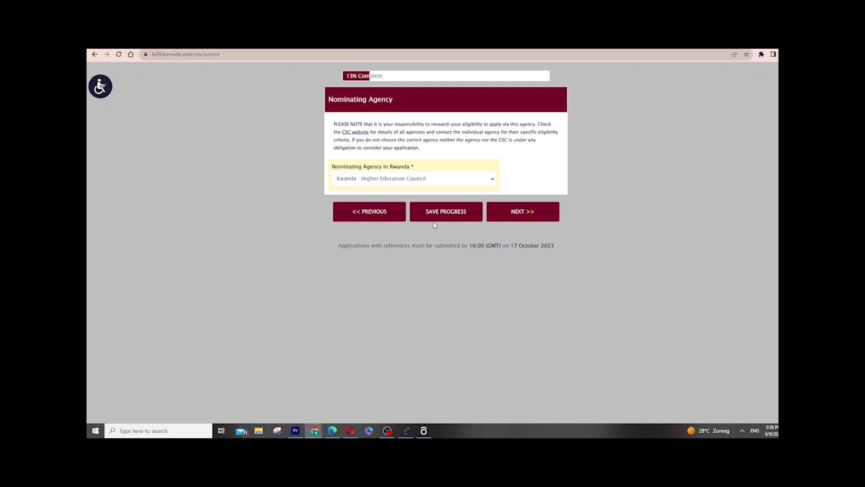
{"action": "left_click", "coordinate": [529, 213]}
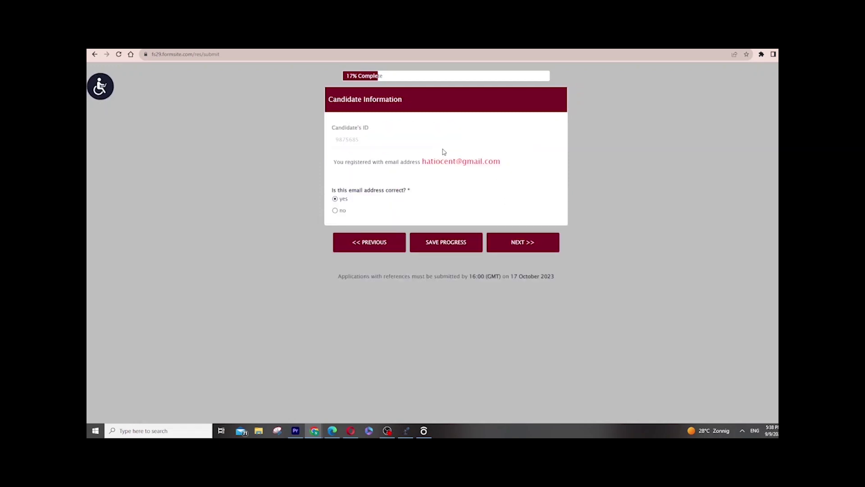
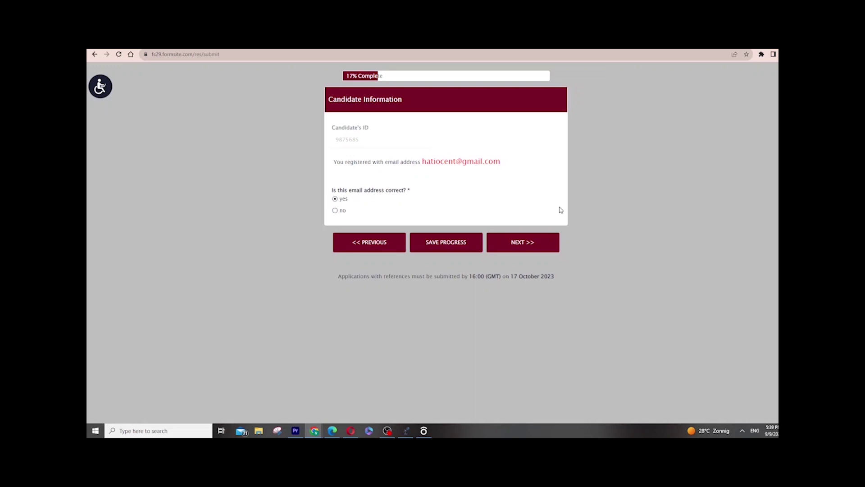
Step: Continue past the email confirmation, review the applicant's personal details and contact address, and advance to the Academic Record page
{"action": "left_click", "coordinate": [525, 246]}
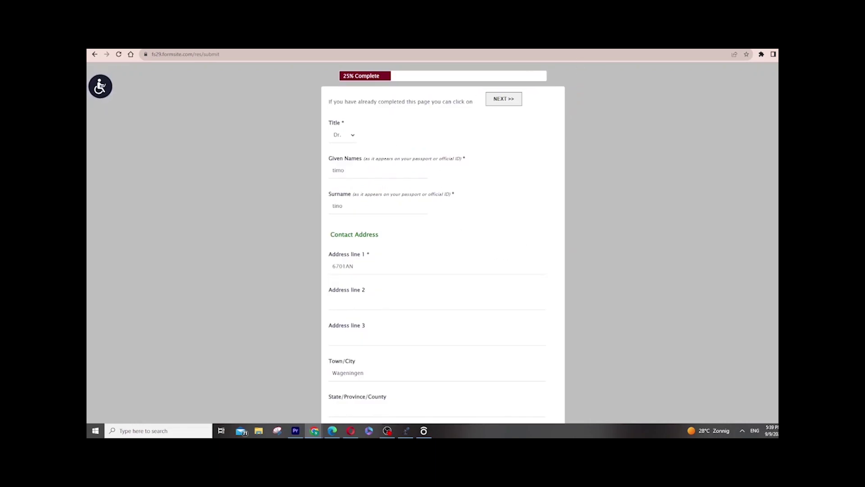
{"action": "scroll", "coordinate": [442, 243], "scroll_direction": "down", "scroll_amount": 14}
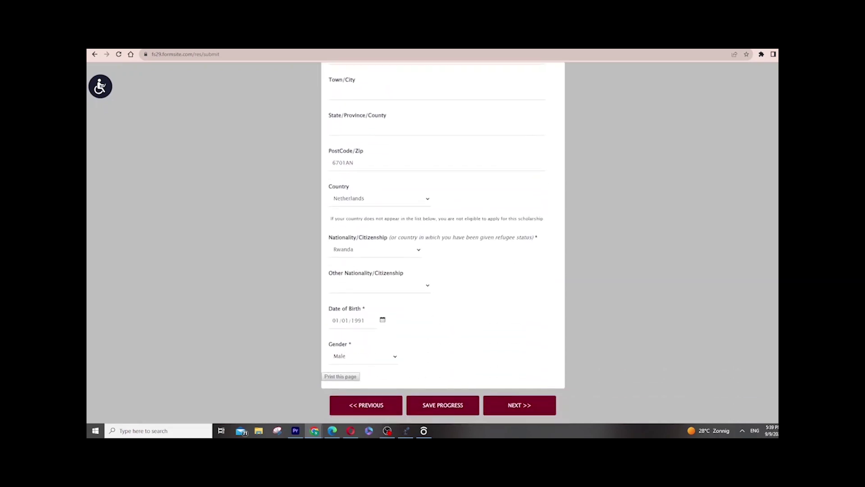
{"action": "scroll", "coordinate": [443, 243], "scroll_direction": "up", "scroll_amount": 10}
{"action": "scroll", "coordinate": [442, 244], "scroll_direction": "down", "scroll_amount": 8}
{"action": "scroll", "coordinate": [442, 244], "scroll_direction": "down", "scroll_amount": 2}
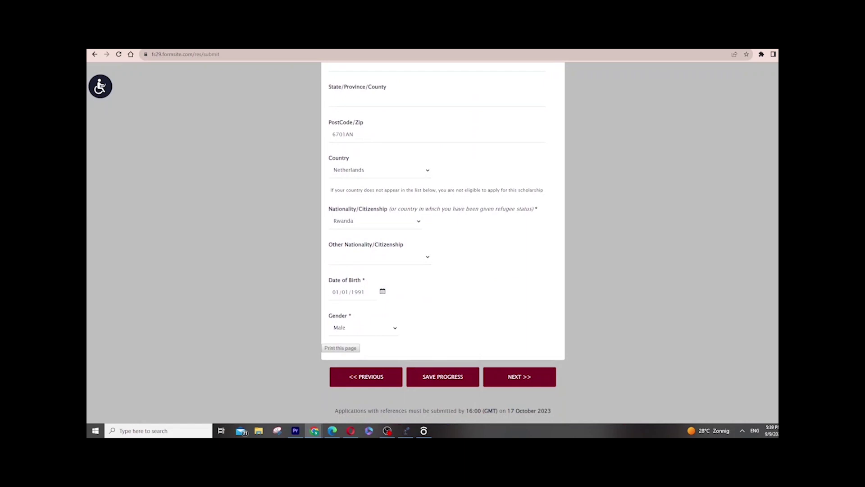
{"action": "scroll", "coordinate": [443, 243], "scroll_direction": "up", "scroll_amount": 2}
{"action": "scroll", "coordinate": [442, 243], "scroll_direction": "down", "scroll_amount": 2}
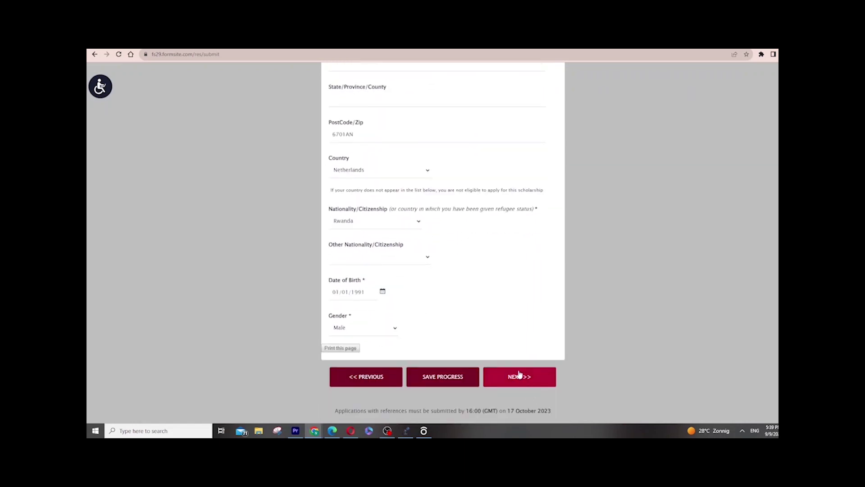
{"action": "left_click", "coordinate": [519, 375]}
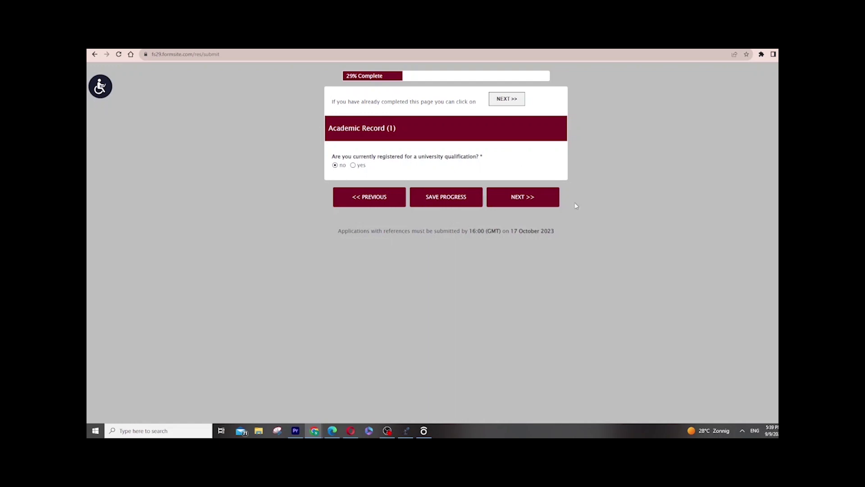
Step: Continue past the academic record, review the Publication 1 entry on the Publications and Prizes page, and proceed to Employment
{"action": "left_click", "coordinate": [520, 203]}
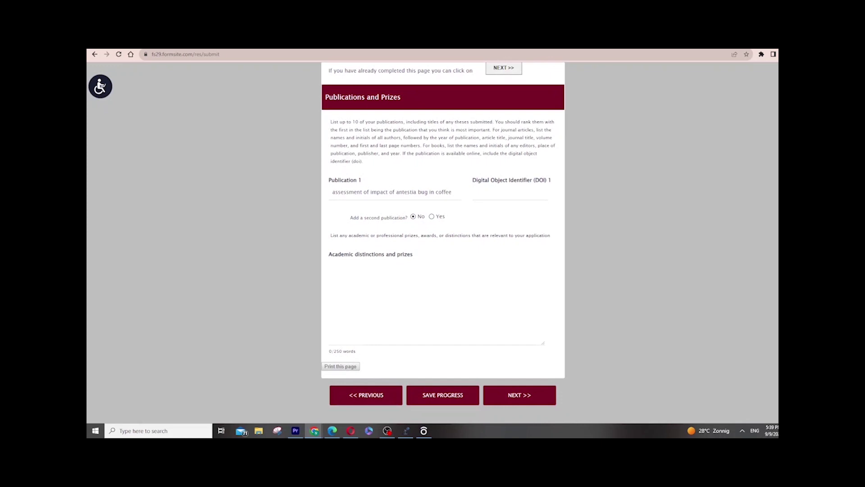
{"action": "scroll", "coordinate": [443, 243], "scroll_direction": "down", "scroll_amount": 1}
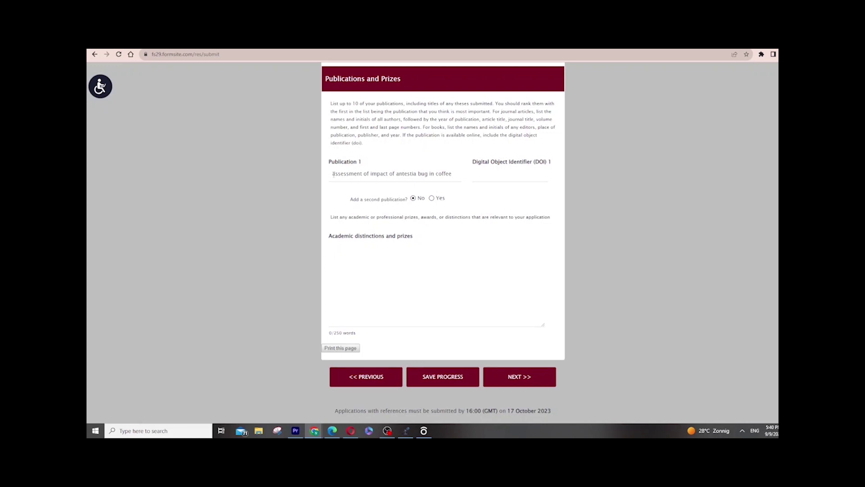
{"action": "left_click_drag", "start_coordinate": [333, 174], "coordinate": [453, 174]}
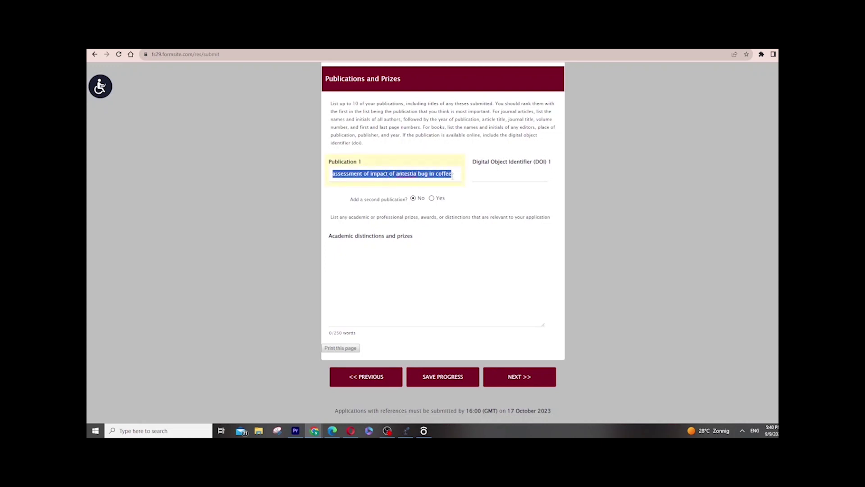
{"action": "left_click", "coordinate": [529, 201]}
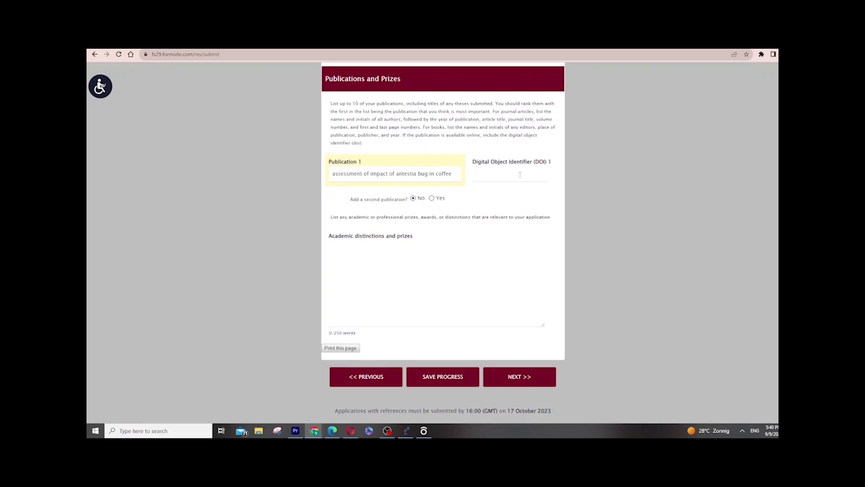
{"action": "left_click", "coordinate": [526, 378]}
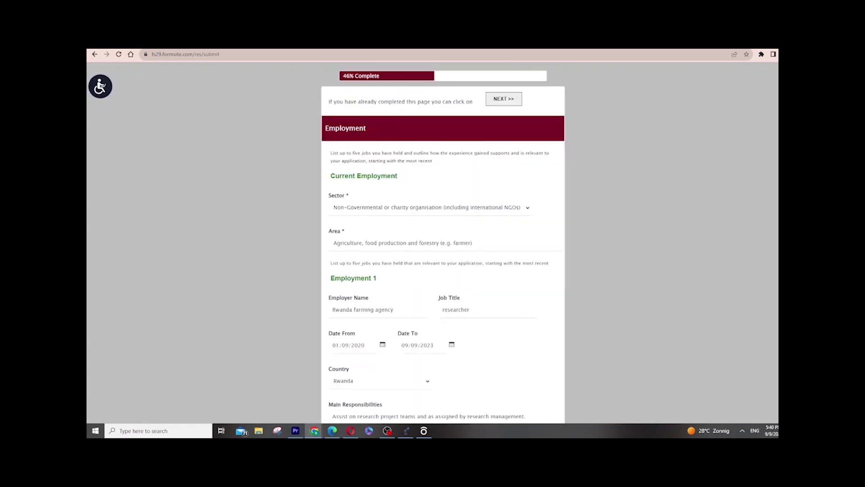
Step: Review the Employment page and select Non-Governmental or charity organisation (including international NGOs) as the current employment sector
{"action": "scroll", "coordinate": [443, 244], "scroll_direction": "down", "scroll_amount": 4}
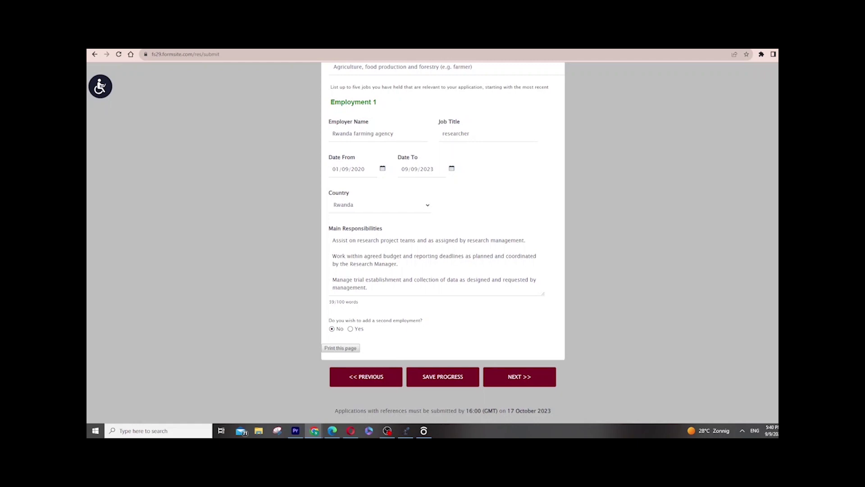
{"action": "scroll", "coordinate": [442, 244], "scroll_direction": "up", "scroll_amount": 1}
{"action": "scroll", "coordinate": [442, 244], "scroll_direction": "up", "scroll_amount": 2}
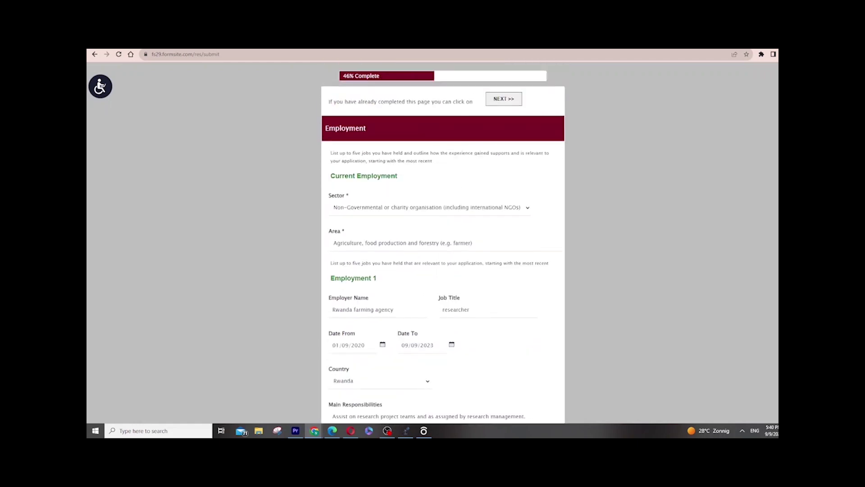
{"action": "scroll", "coordinate": [442, 244], "scroll_direction": "down", "scroll_amount": 1}
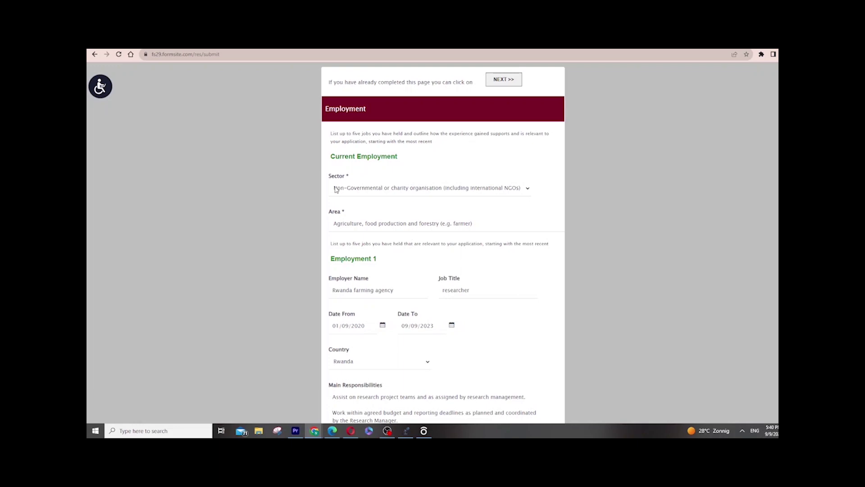
{"action": "left_click", "coordinate": [529, 189]}
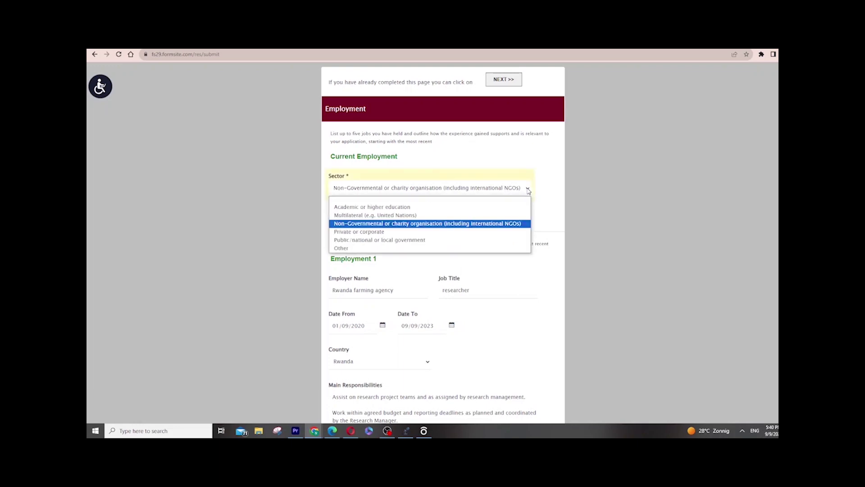
{"action": "left_click", "coordinate": [433, 224]}
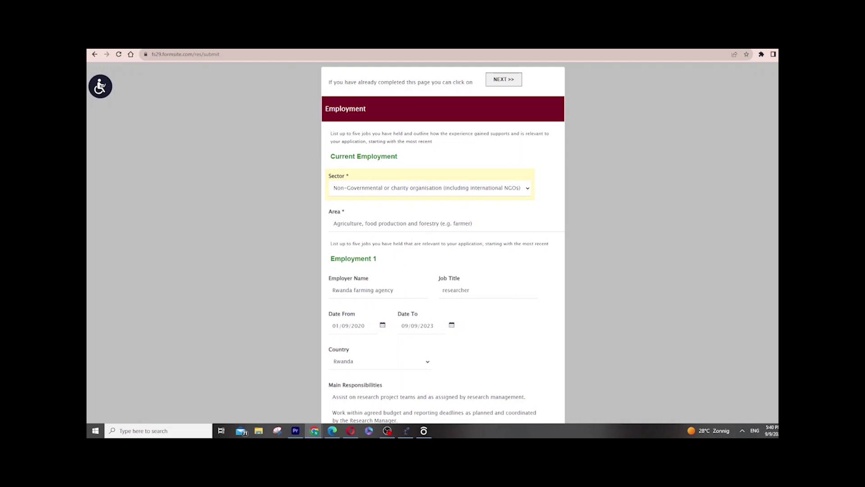
Step: Review the job title and main responsibilities under Employment 1, and continue to the References page
{"action": "scroll", "coordinate": [707, 181], "scroll_direction": "down", "scroll_amount": 3}
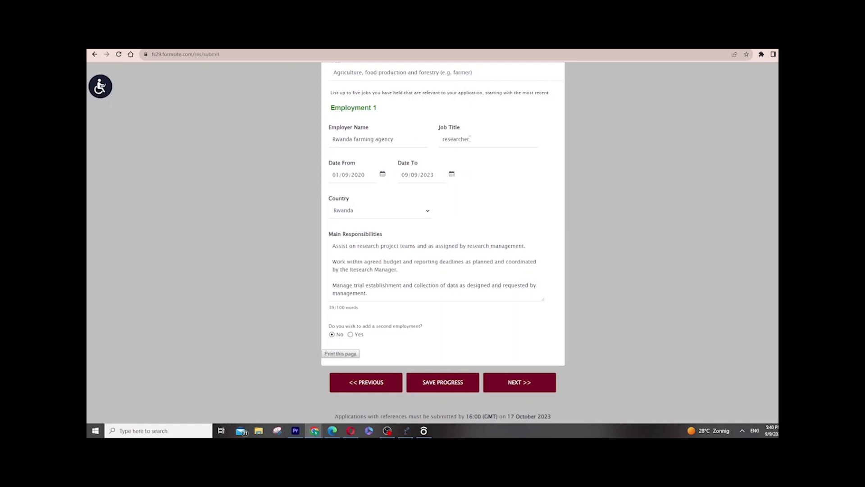
{"action": "left_click_drag", "start_coordinate": [469, 139], "coordinate": [443, 139]}
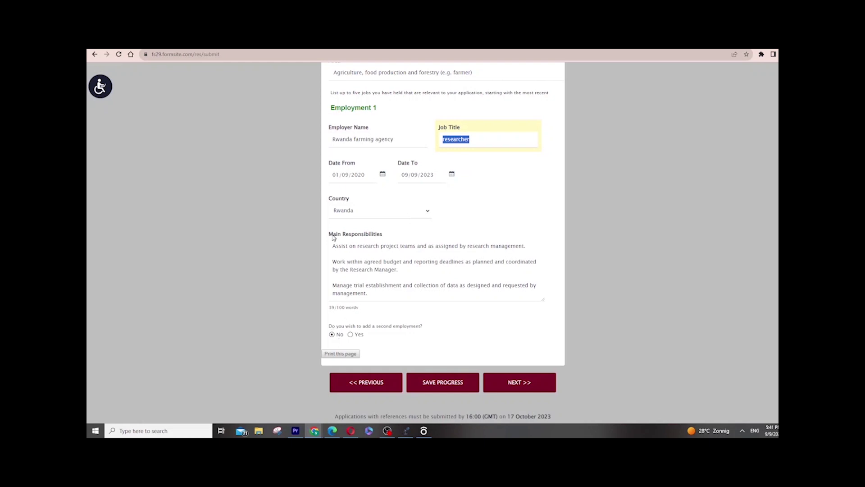
{"action": "left_click_drag", "start_coordinate": [334, 237], "coordinate": [386, 235]}
{"action": "left_click", "coordinate": [385, 235]}
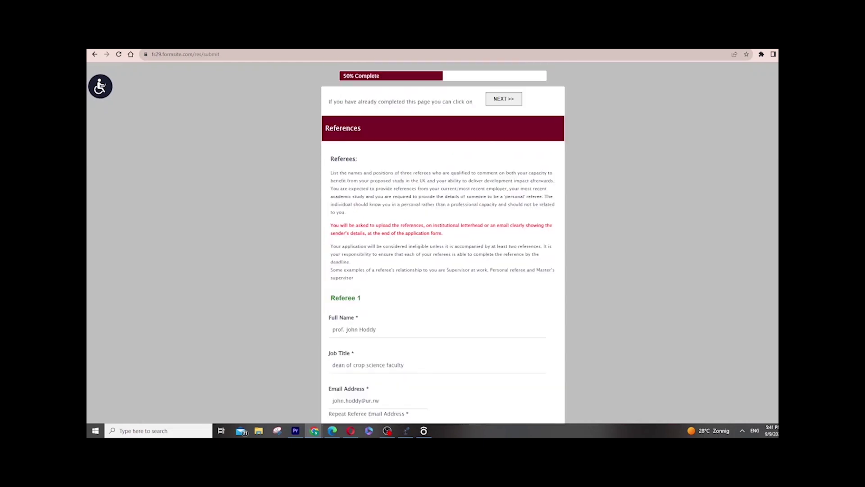
Step: Review the referee instructions and the details entered for Referee 1 and Referee 2, and continue to the Development Impact page
{"action": "scroll", "coordinate": [442, 243], "scroll_direction": "down", "scroll_amount": 3}
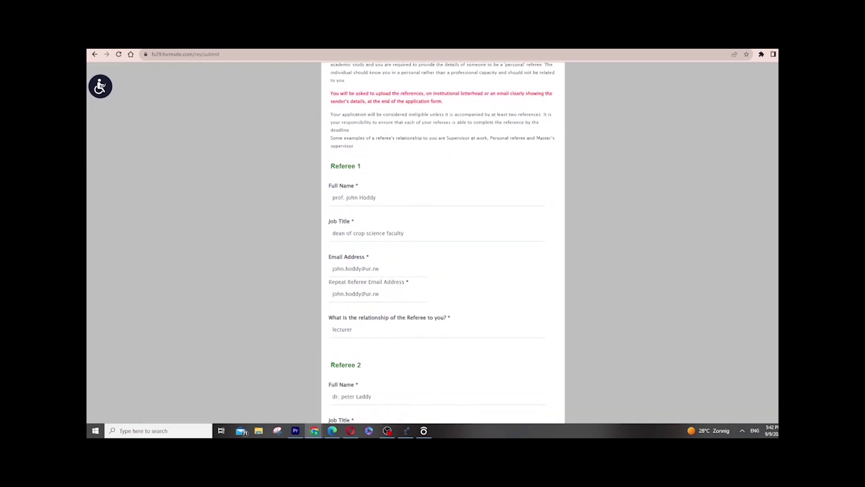
{"action": "scroll", "coordinate": [443, 244], "scroll_direction": "up", "scroll_amount": 3}
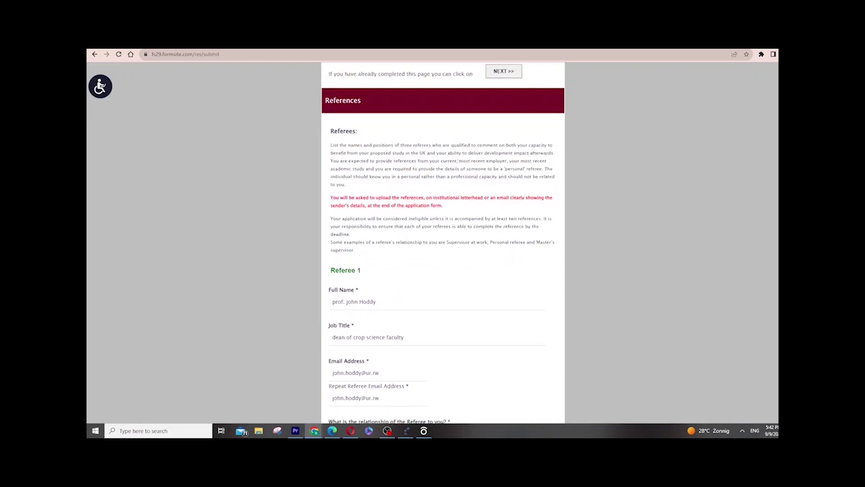
{"action": "scroll", "coordinate": [359, 181], "scroll_direction": "down", "scroll_amount": 3}
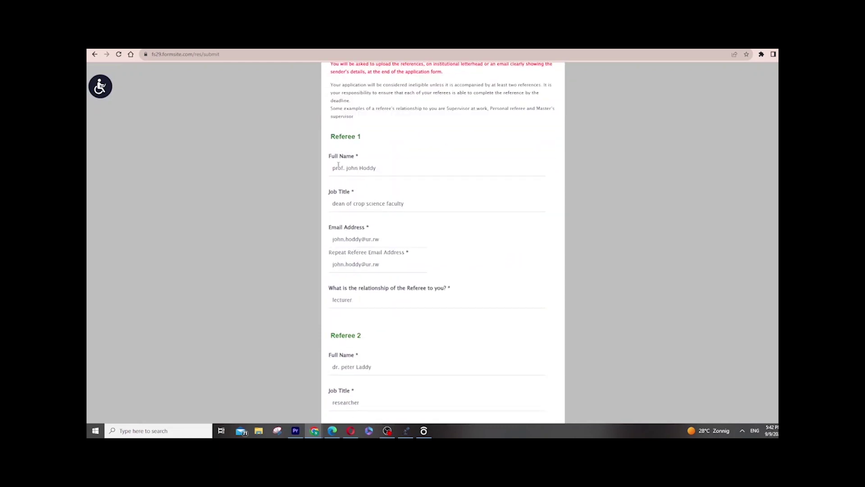
{"action": "left_click_drag", "start_coordinate": [333, 167], "coordinate": [379, 171]}
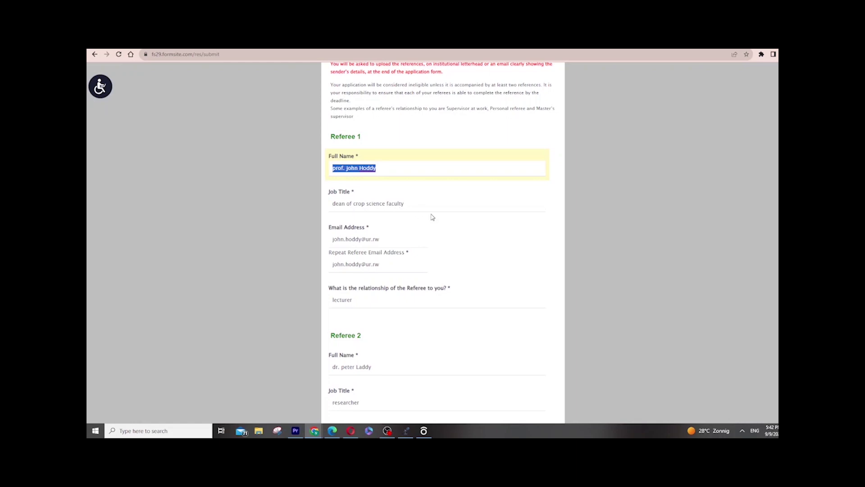
{"action": "scroll", "coordinate": [440, 243], "scroll_direction": "down", "scroll_amount": 2}
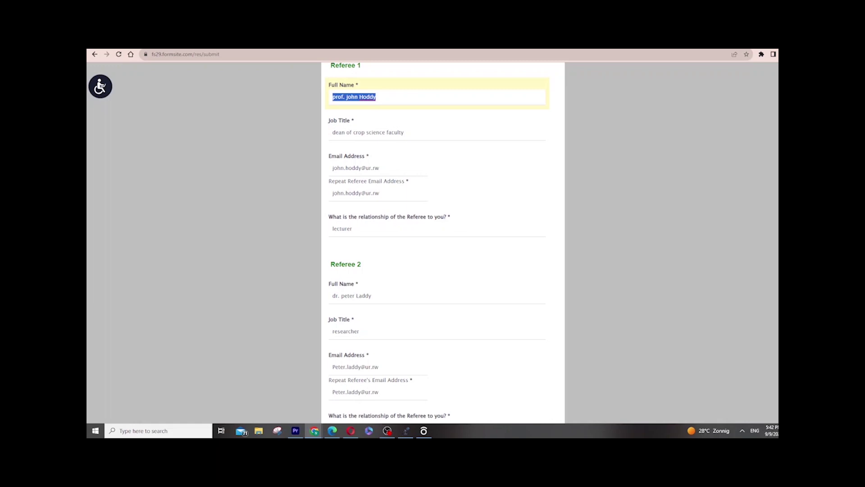
{"action": "scroll", "coordinate": [436, 239], "scroll_direction": "down", "scroll_amount": 2}
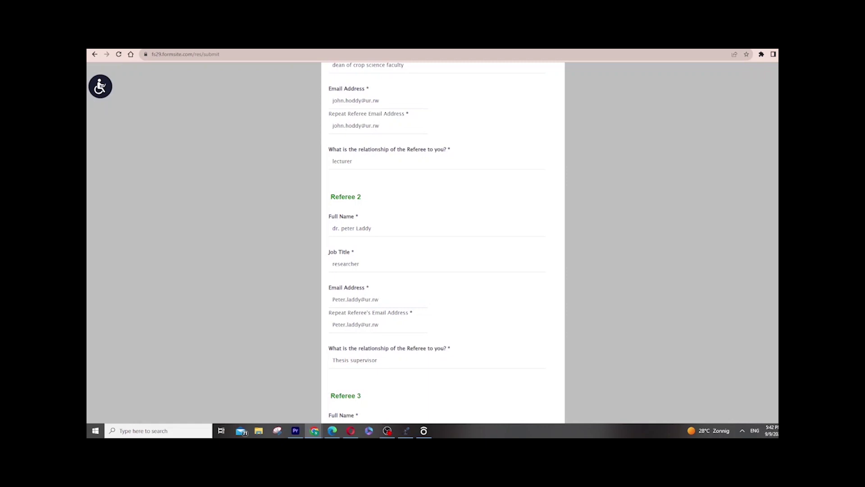
{"action": "scroll", "coordinate": [437, 239], "scroll_direction": "down", "scroll_amount": 2}
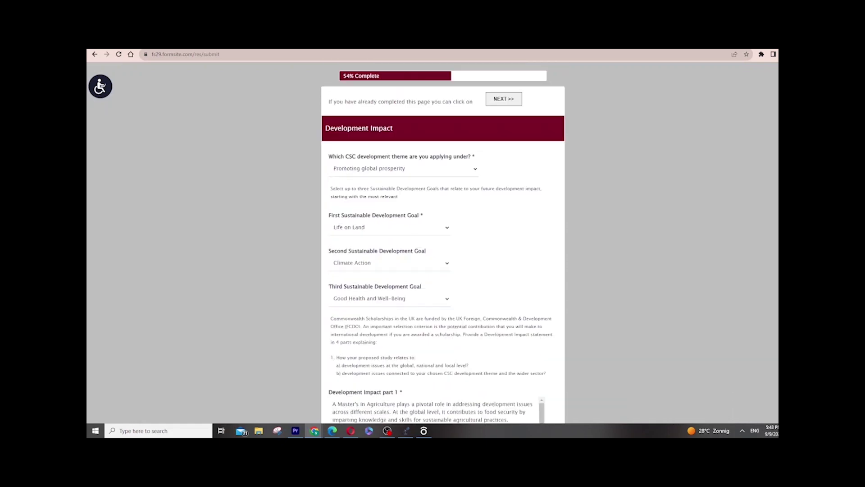
Step: Set the CSC development theme to Science and technology for development and the First Sustainable Development Goal to No Poverty
{"action": "scroll", "coordinate": [436, 243], "scroll_direction": "down", "scroll_amount": 1}
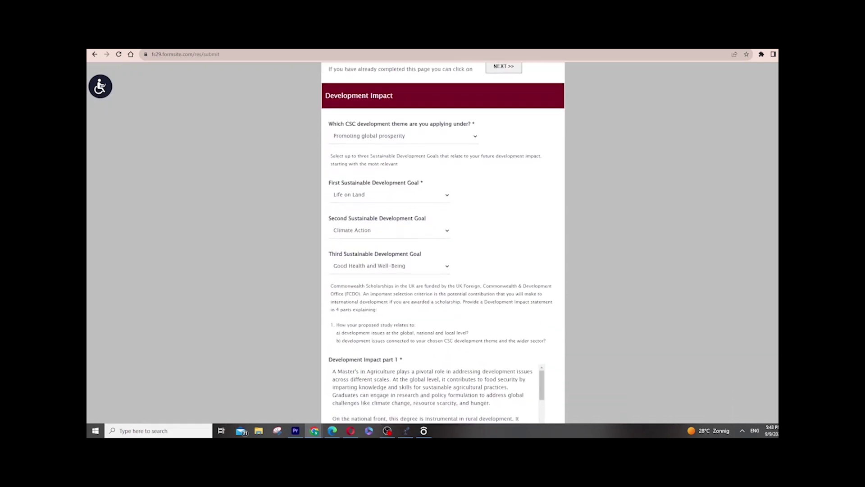
{"action": "left_click", "coordinate": [403, 135]}
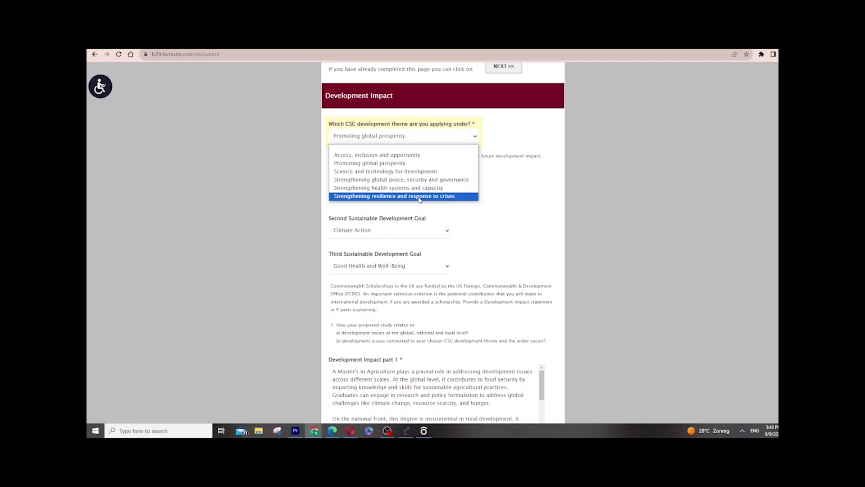
{"action": "left_click", "coordinate": [392, 173]}
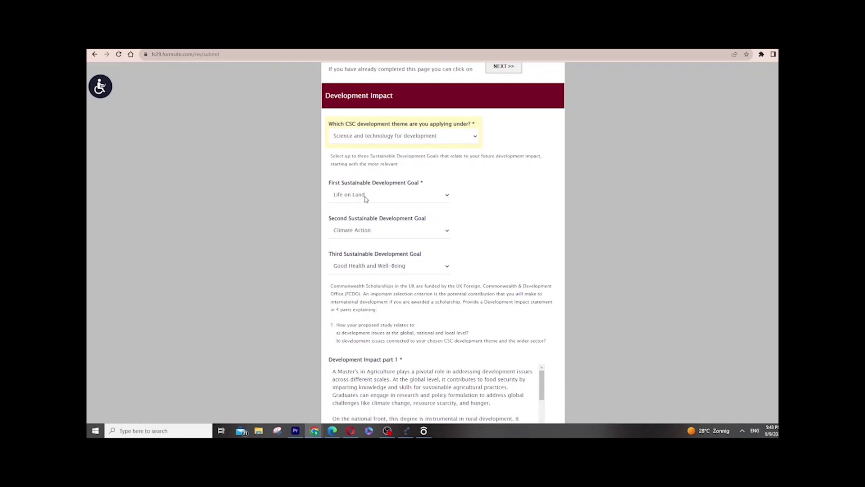
{"action": "left_click", "coordinate": [448, 198]}
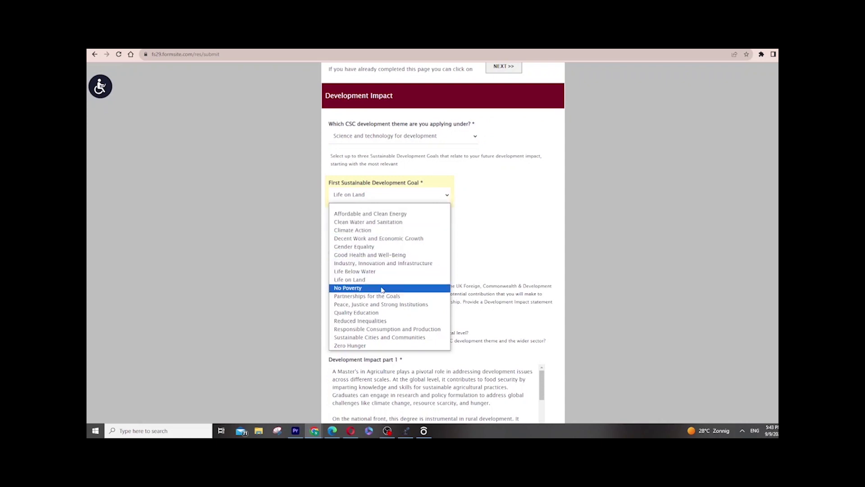
{"action": "left_click", "coordinate": [382, 290]}
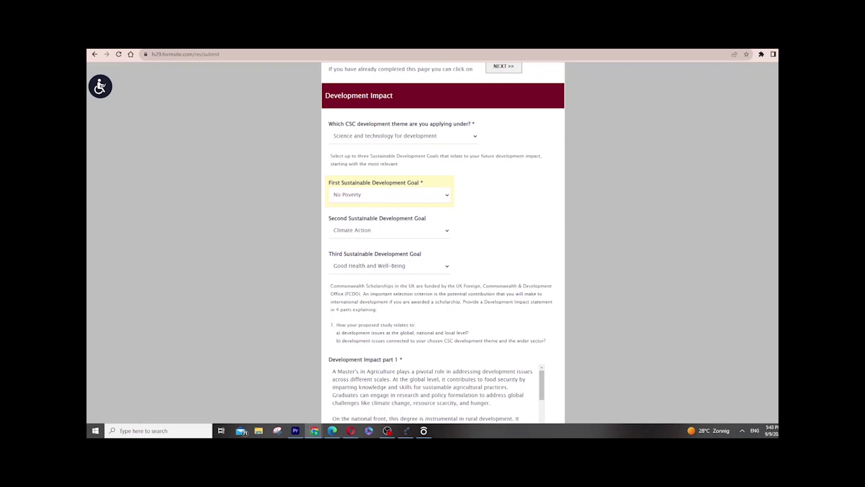
Step: Set the Third Sustainable Development Goal to Zero Hunger
{"action": "right_click", "coordinate": [675, 187]}
{"action": "key", "text": "Escape"}
{"action": "scroll", "coordinate": [443, 244], "scroll_direction": "down", "scroll_amount": 2}
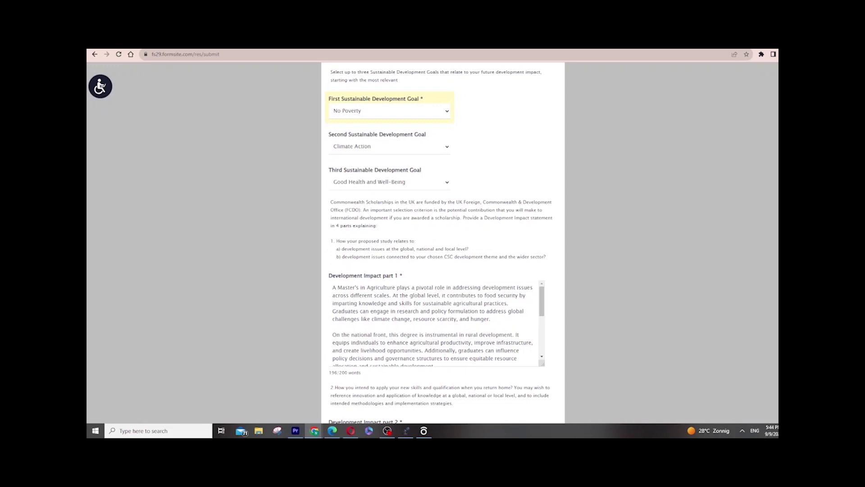
{"action": "scroll", "coordinate": [440, 244], "scroll_direction": "down", "scroll_amount": 1}
{"action": "scroll", "coordinate": [440, 243], "scroll_direction": "down", "scroll_amount": 1}
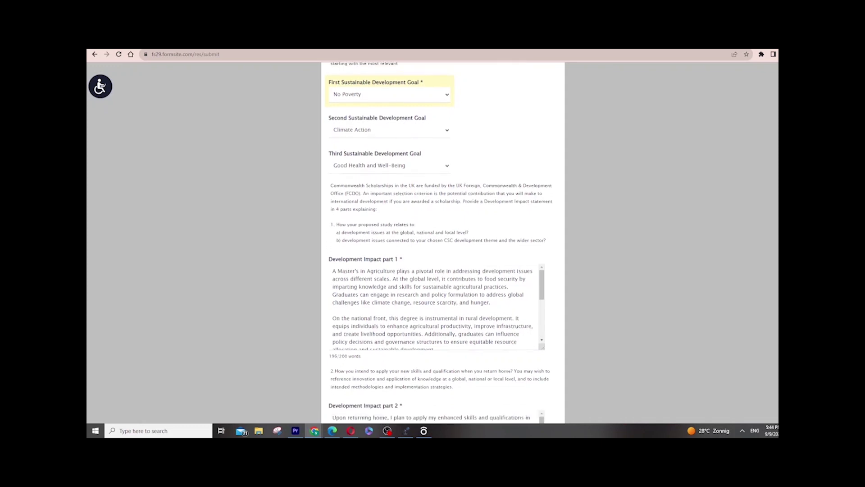
{"action": "left_click", "coordinate": [448, 148]}
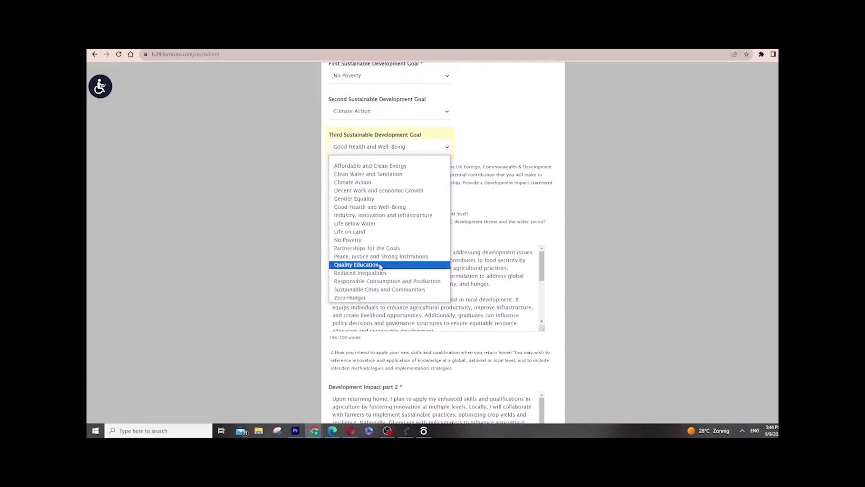
{"action": "left_click", "coordinate": [378, 298]}
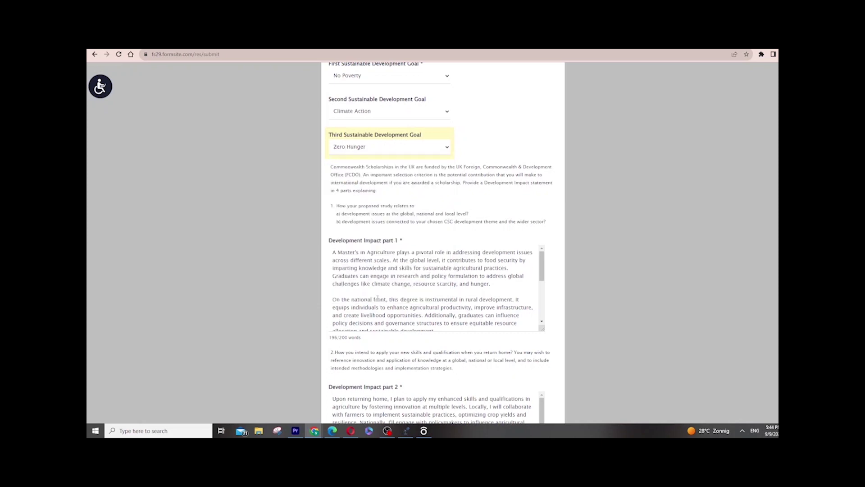
Step: Read the Development Impact statement instructions and the full part 1 answer on how the proposed study relates to development issues
{"action": "scroll", "coordinate": [433, 243], "scroll_direction": "down", "scroll_amount": 3}
{"action": "scroll", "coordinate": [433, 244], "scroll_direction": "up", "scroll_amount": 2}
{"action": "scroll", "coordinate": [440, 244], "scroll_direction": "down", "scroll_amount": 1}
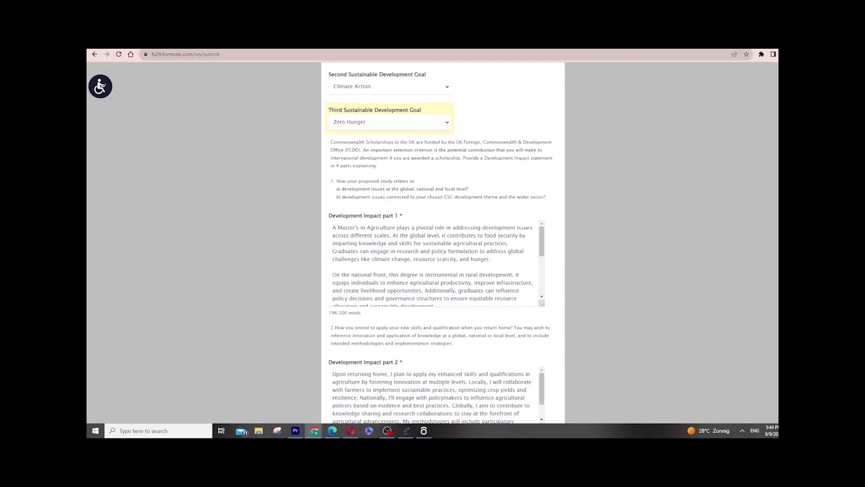
{"action": "scroll", "coordinate": [439, 243], "scroll_direction": "down", "scroll_amount": 1}
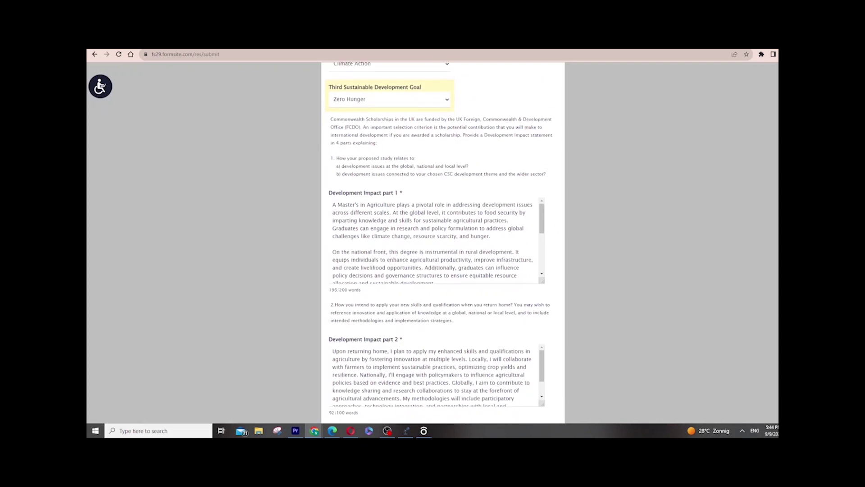
{"action": "scroll", "coordinate": [440, 243], "scroll_direction": "down", "scroll_amount": 1}
{"action": "scroll", "coordinate": [439, 243], "scroll_direction": "up", "scroll_amount": 1}
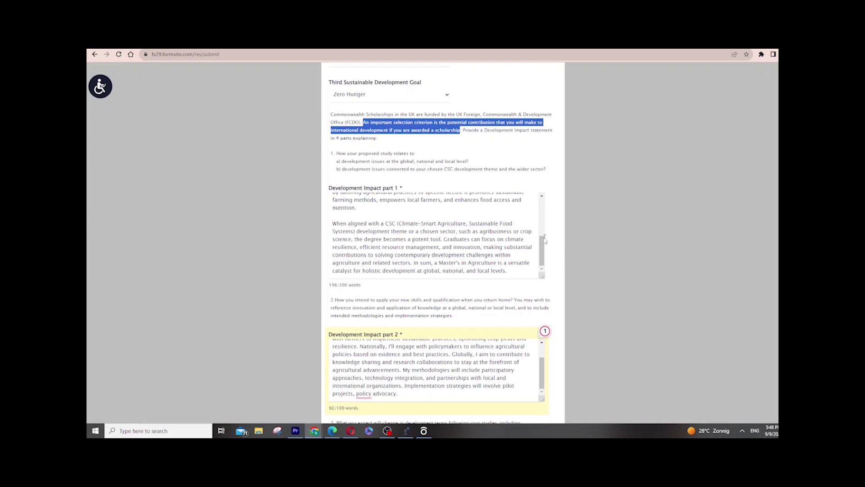
{"action": "left_click_drag", "start_coordinate": [542, 242], "coordinate": [538, 202]}
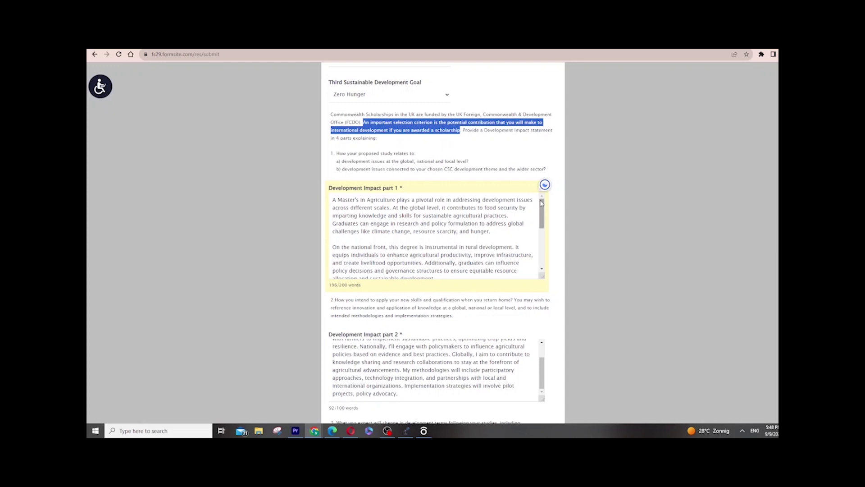
{"action": "mouse_move", "coordinate": [542, 210]}
{"action": "left_mouse_down"}
{"action": "mouse_move", "coordinate": [535, 258]}
{"action": "mouse_move", "coordinate": [536, 216]}
{"action": "left_mouse_up"}
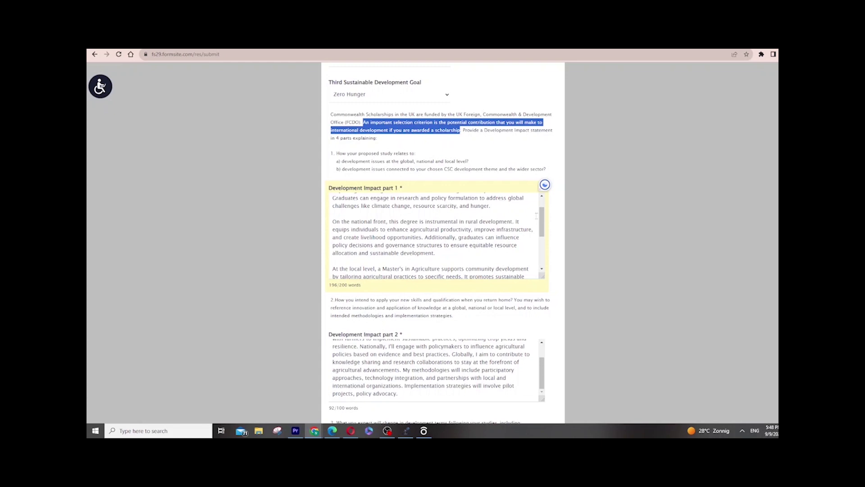
Step: Review the Development Impact part 2 answer on applying the new skills and qualification after returning home
{"action": "right_click", "coordinate": [675, 264]}
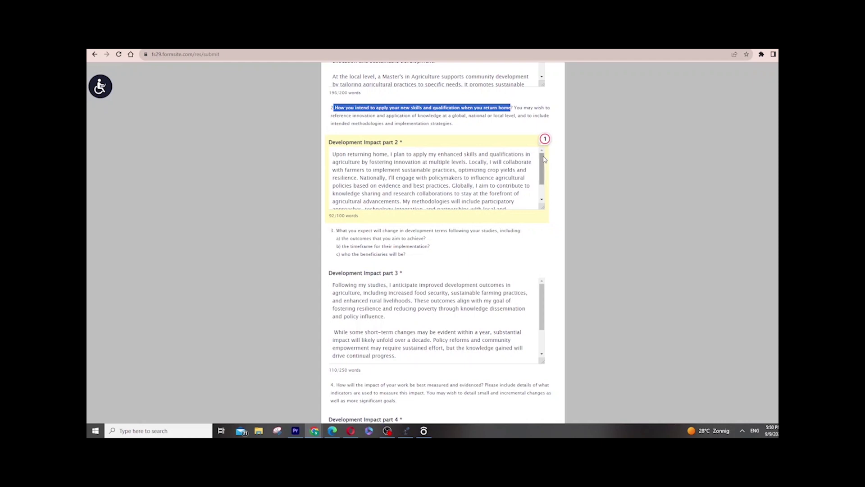
{"action": "mouse_move", "coordinate": [544, 159]}
{"action": "left_mouse_down"}
{"action": "mouse_move", "coordinate": [540, 189]}
{"action": "mouse_move", "coordinate": [542, 173]}
{"action": "left_mouse_up"}
{"action": "scroll", "coordinate": [438, 243], "scroll_direction": "down", "scroll_amount": 2}
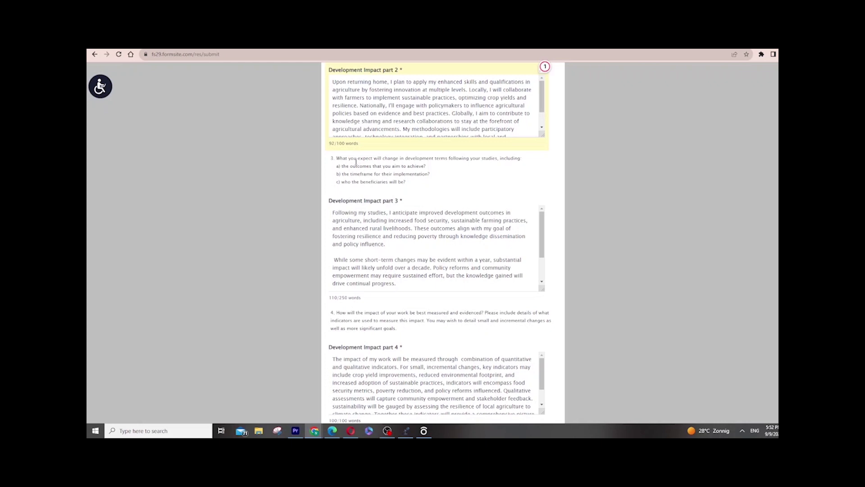
Step: Examine the Development Impact part 3 prompts on outcomes, implementation timeframe and beneficiaries, together with the answer below them
{"action": "left_click_drag", "start_coordinate": [342, 166], "coordinate": [426, 166]}
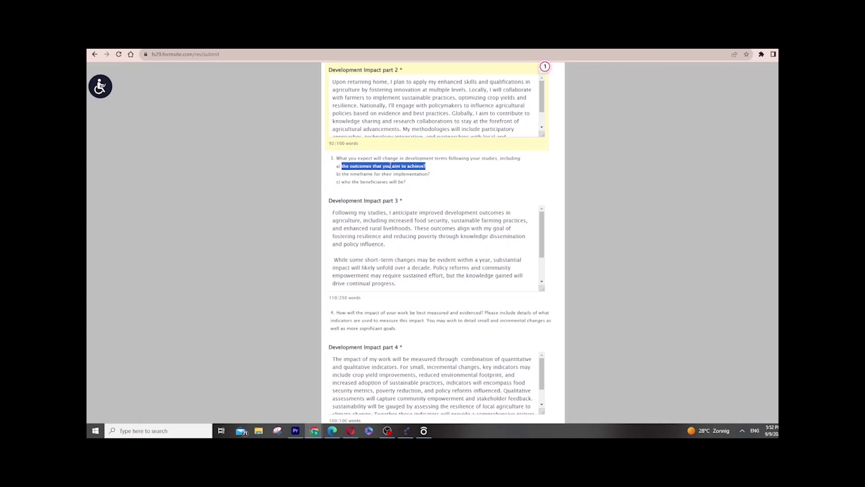
{"action": "left_click_drag", "start_coordinate": [430, 174], "coordinate": [341, 175]}
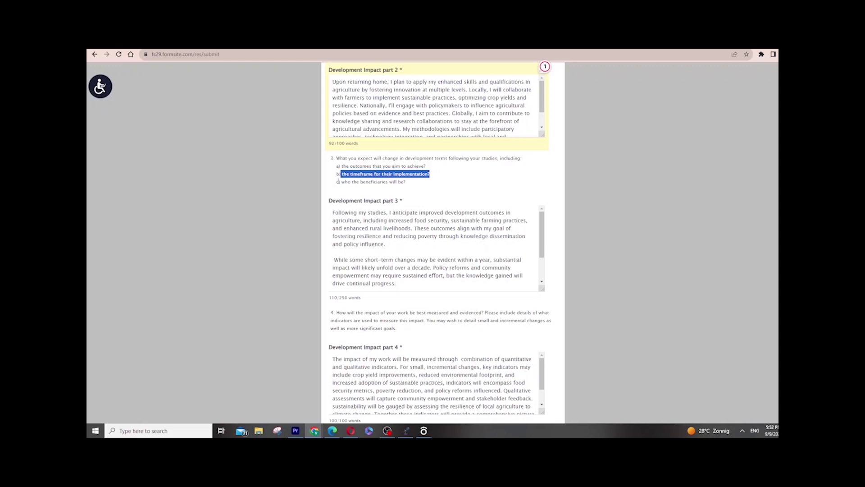
{"action": "triple_click", "coordinate": [409, 182]}
{"action": "scroll", "coordinate": [432, 244], "scroll_direction": "down", "scroll_amount": 2}
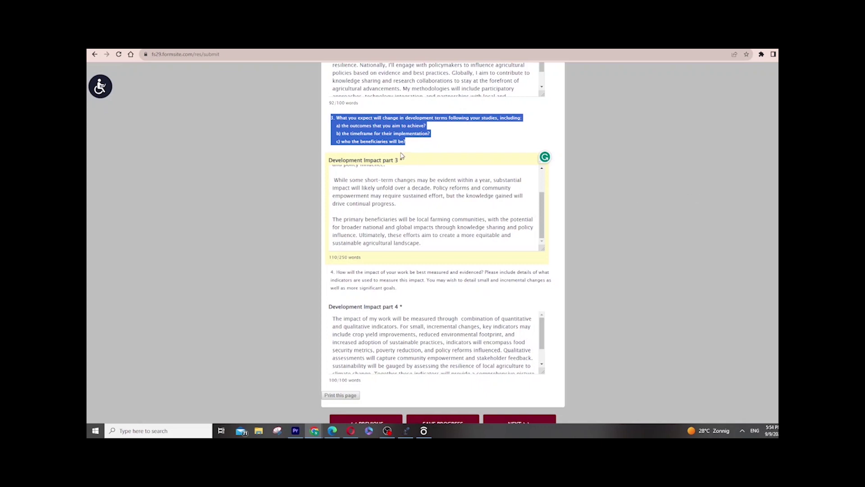
{"action": "left_click", "coordinate": [346, 138]}
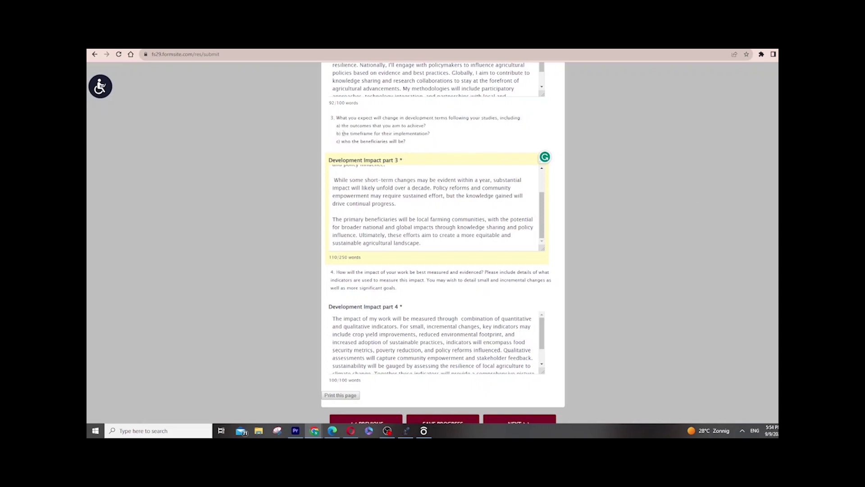
{"action": "left_click_drag", "start_coordinate": [342, 133], "coordinate": [433, 134]}
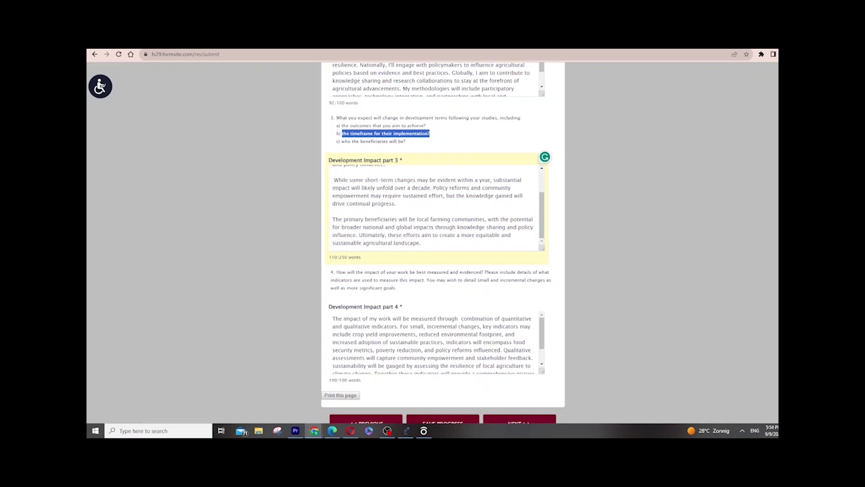
{"action": "scroll", "coordinate": [442, 243], "scroll_direction": "down", "scroll_amount": 2}
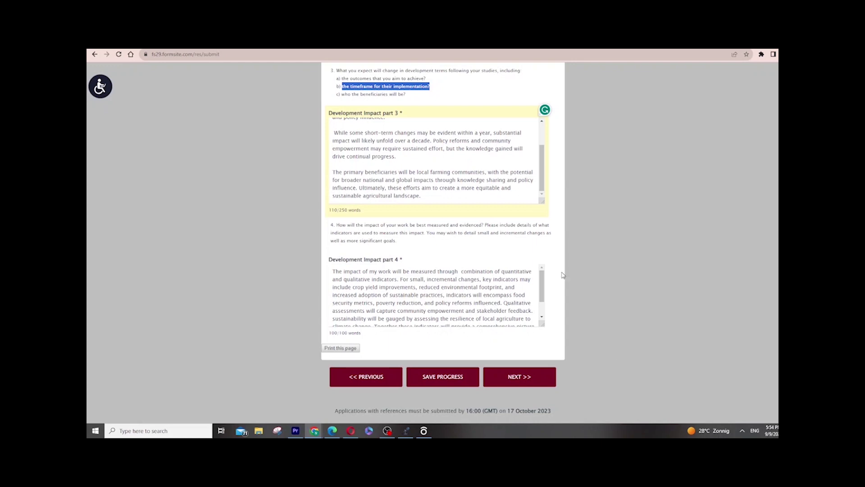
Step: Review the Development Impact part 4 question and answer on measuring and evidencing impact, and proceed to the Career Plans page
{"action": "left_click_drag", "start_coordinate": [543, 278], "coordinate": [541, 317]}
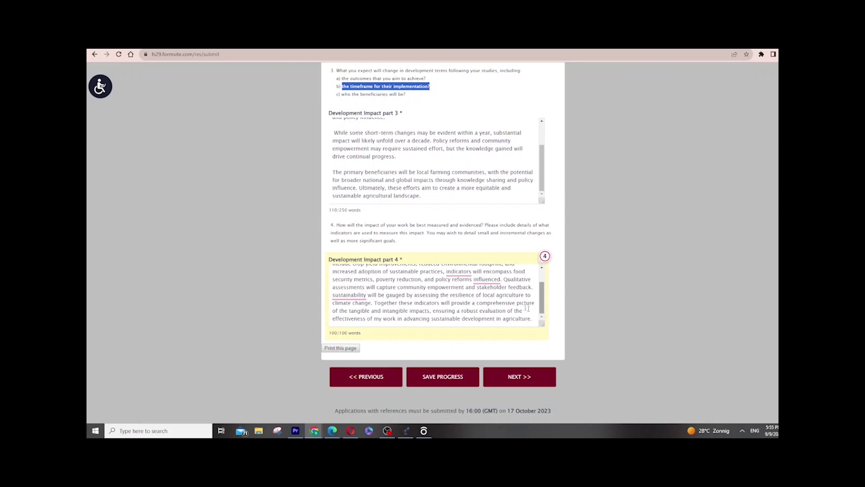
{"action": "left_click_drag", "start_coordinate": [365, 224], "coordinate": [483, 224]}
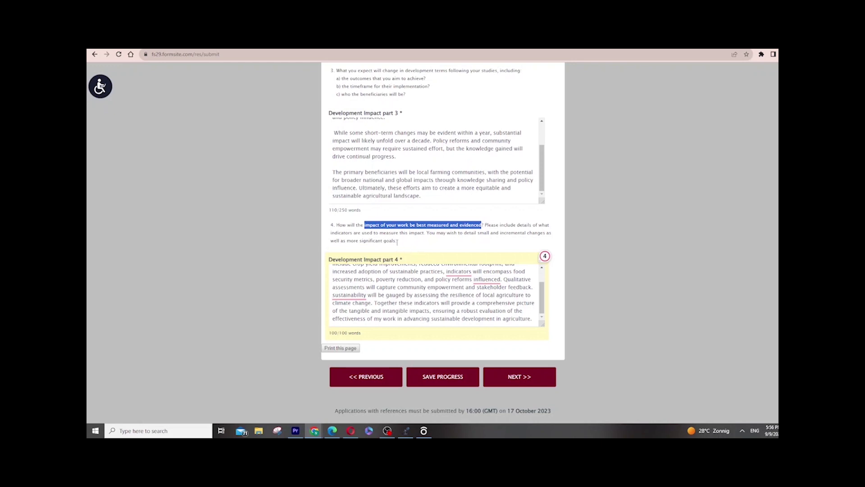
{"action": "left_click_drag", "start_coordinate": [398, 241], "coordinate": [329, 224]}
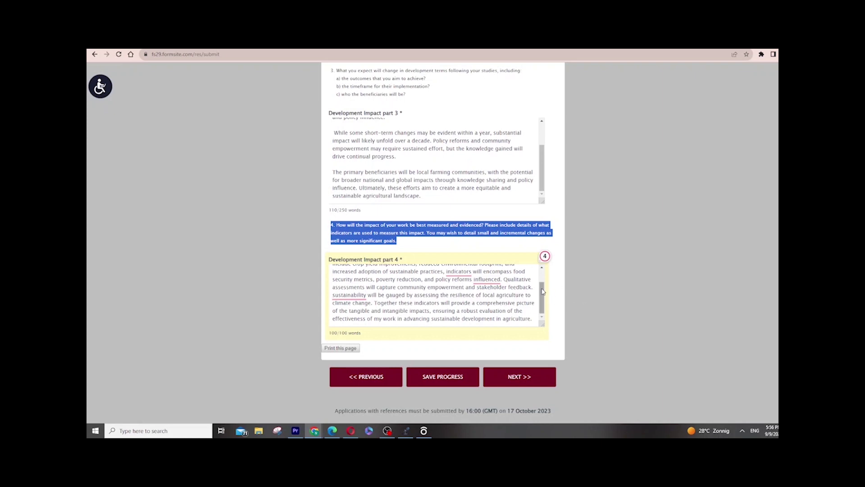
{"action": "left_click_drag", "start_coordinate": [542, 300], "coordinate": [542, 296]}
{"action": "left_click_drag", "start_coordinate": [447, 278], "coordinate": [509, 293]}
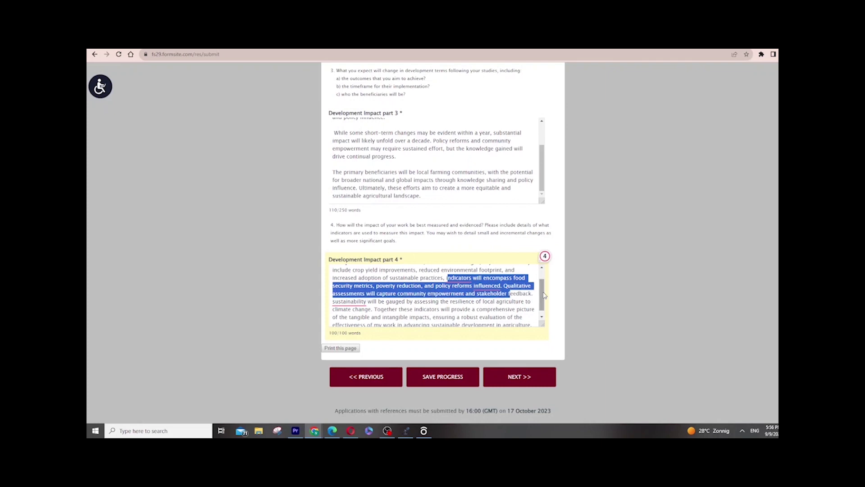
{"action": "scroll", "coordinate": [537, 285], "scroll_direction": "up", "scroll_amount": 2}
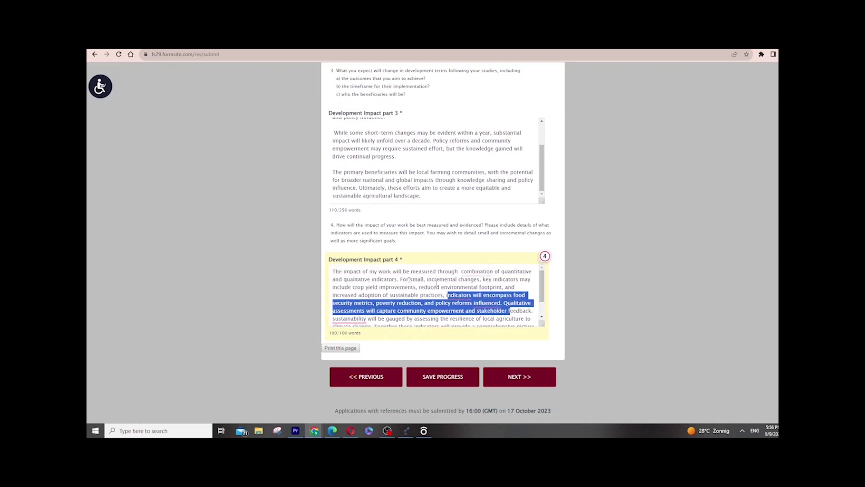
{"action": "left_click", "coordinate": [526, 376]}
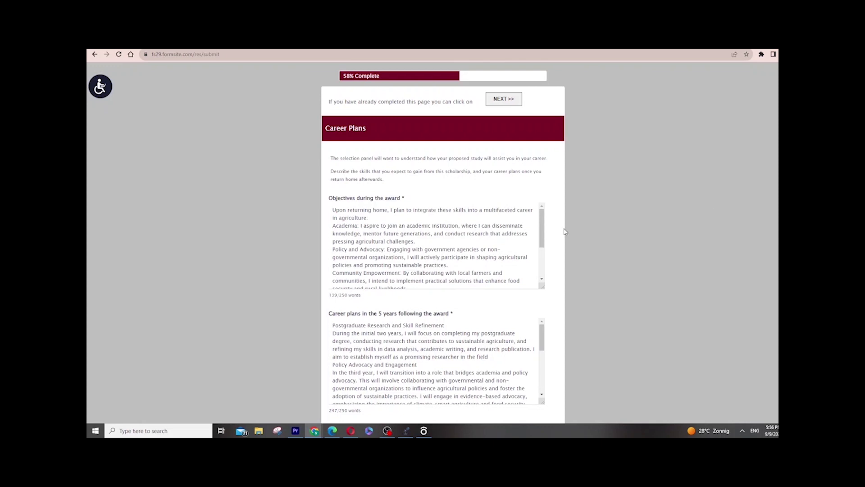
Step: Read the Career Plans instructions and the "Objectives during the award" answer through to its closing paragraph
{"action": "left_click_drag", "start_coordinate": [542, 225], "coordinate": [537, 197]}
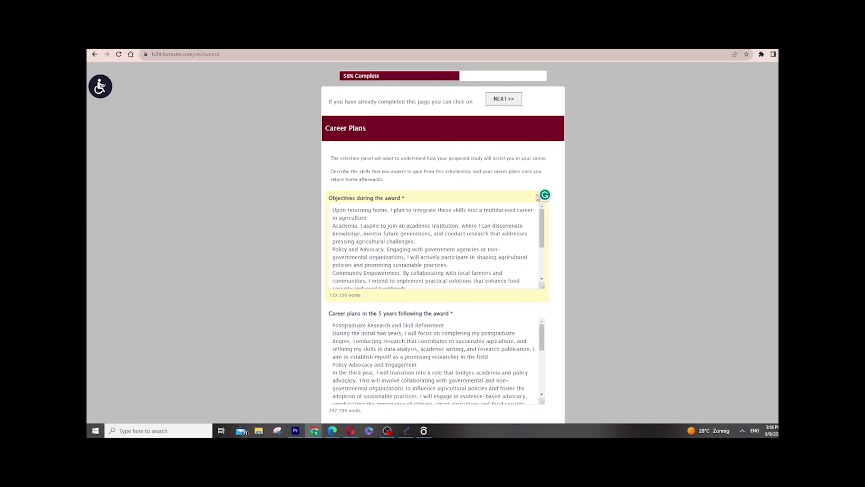
{"action": "left_click_drag", "start_coordinate": [384, 180], "coordinate": [329, 174]}
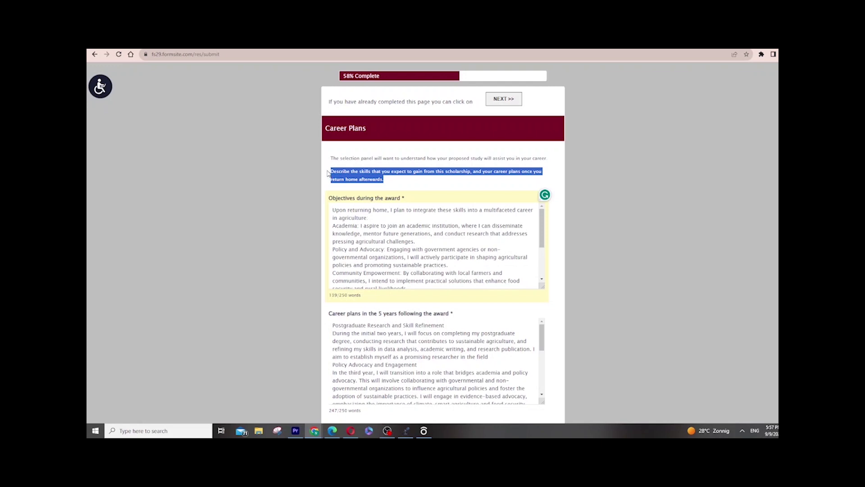
{"action": "scroll", "coordinate": [543, 221], "scroll_direction": "down", "scroll_amount": 3}
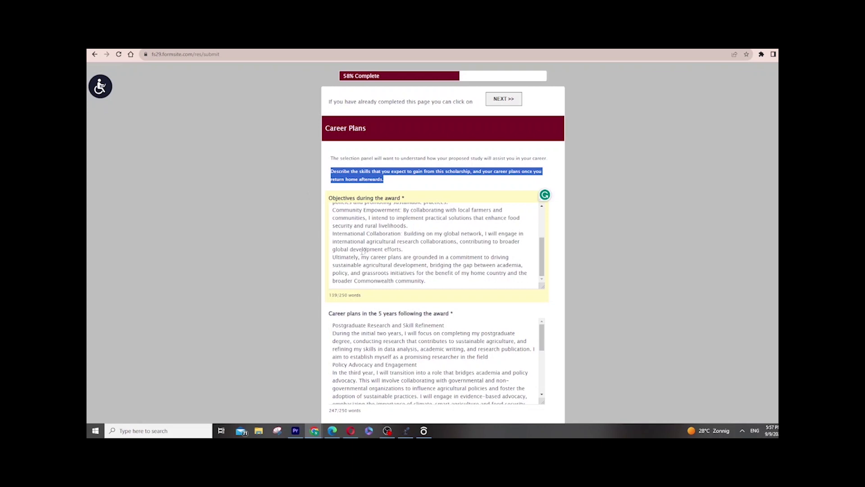
{"action": "left_click", "coordinate": [331, 258]}
{"action": "left_click_drag", "start_coordinate": [332, 258], "coordinate": [444, 281]}
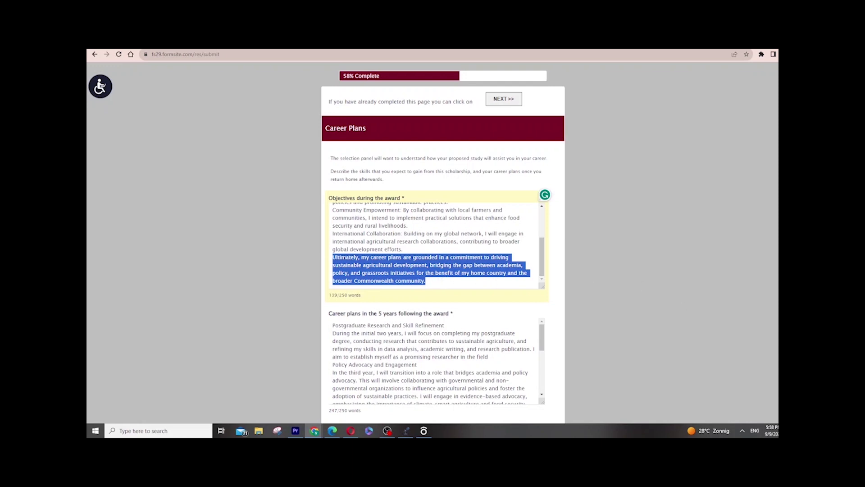
Step: Review the full answer on career plans in the 5 years following the award, from postgraduate research to international collaboration and leadership
{"action": "scroll", "coordinate": [442, 243], "scroll_direction": "down", "scroll_amount": 4}
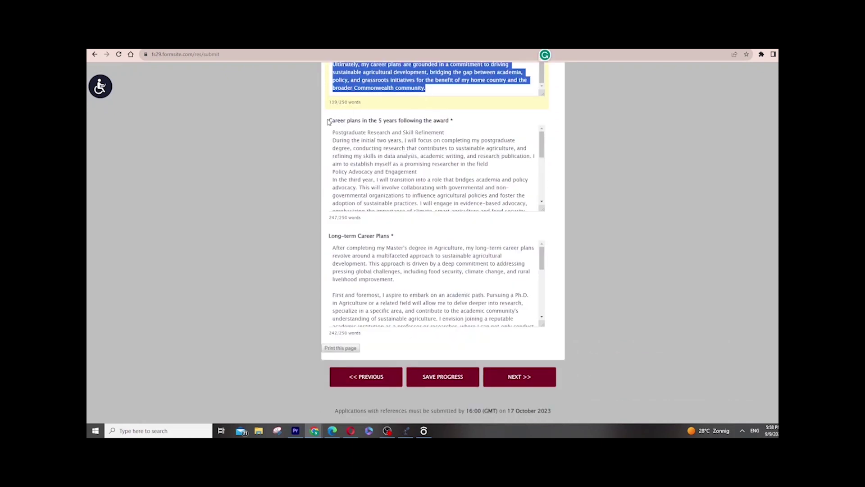
{"action": "left_click_drag", "start_coordinate": [328, 122], "coordinate": [453, 126]}
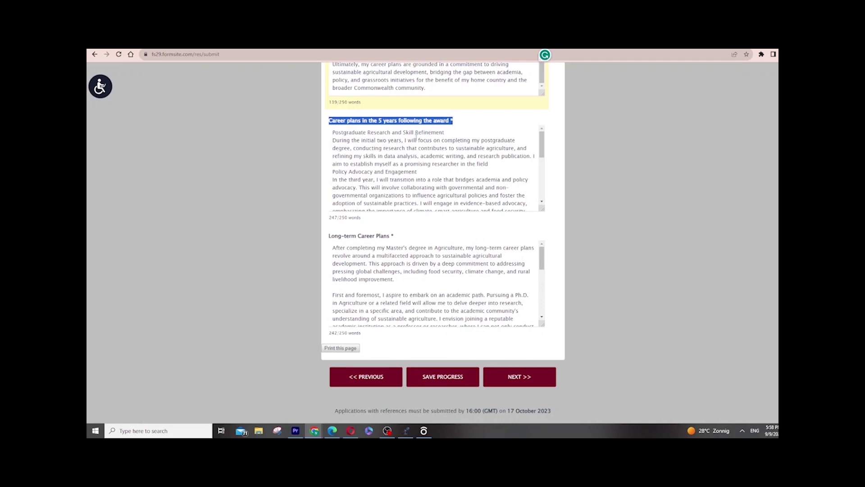
{"action": "left_click_drag", "start_coordinate": [333, 132], "coordinate": [448, 130]}
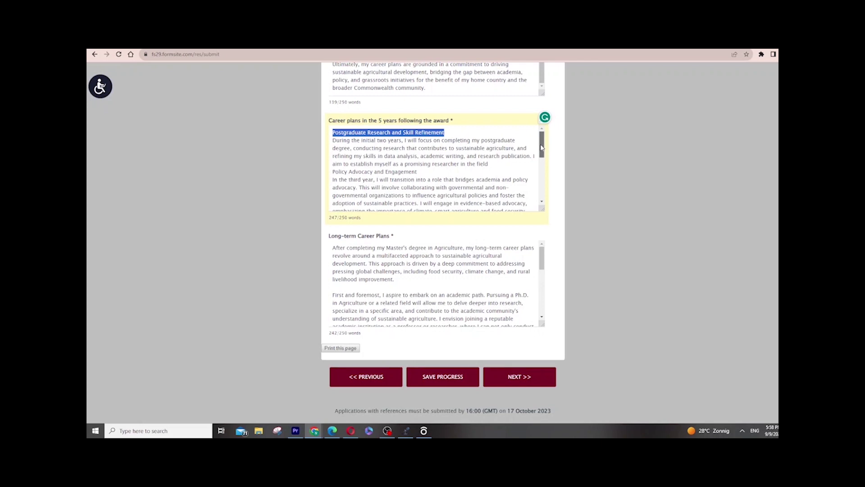
{"action": "mouse_move", "coordinate": [542, 147]}
{"action": "left_mouse_down"}
{"action": "mouse_move", "coordinate": [543, 179]}
{"action": "mouse_move", "coordinate": [536, 129]}
{"action": "mouse_move", "coordinate": [542, 154]}
{"action": "left_mouse_up"}
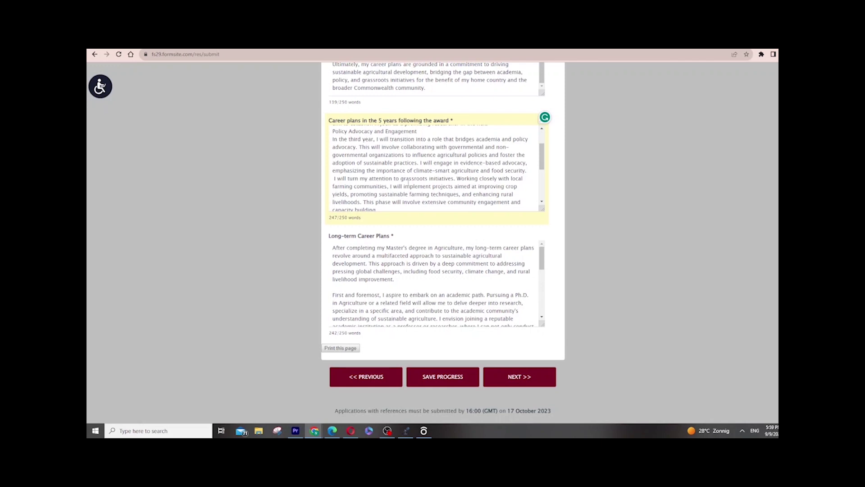
{"action": "left_click_drag", "start_coordinate": [542, 158], "coordinate": [549, 177]}
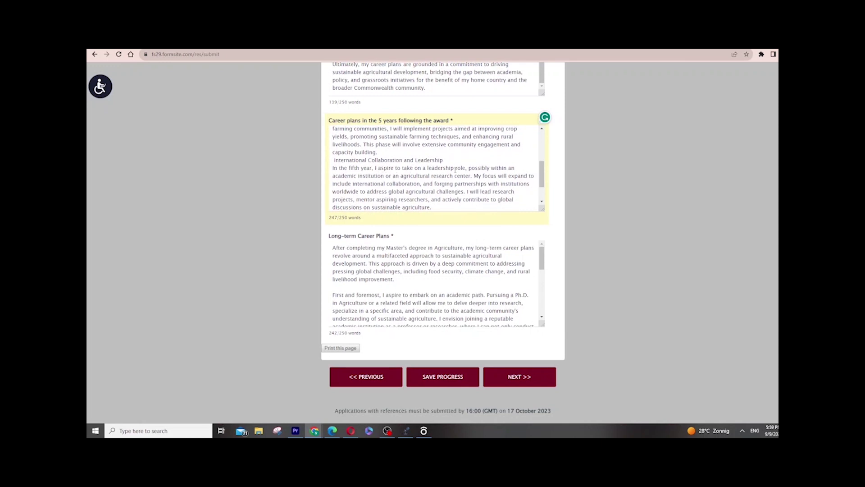
{"action": "left_click_drag", "start_coordinate": [466, 167], "coordinate": [495, 177]}
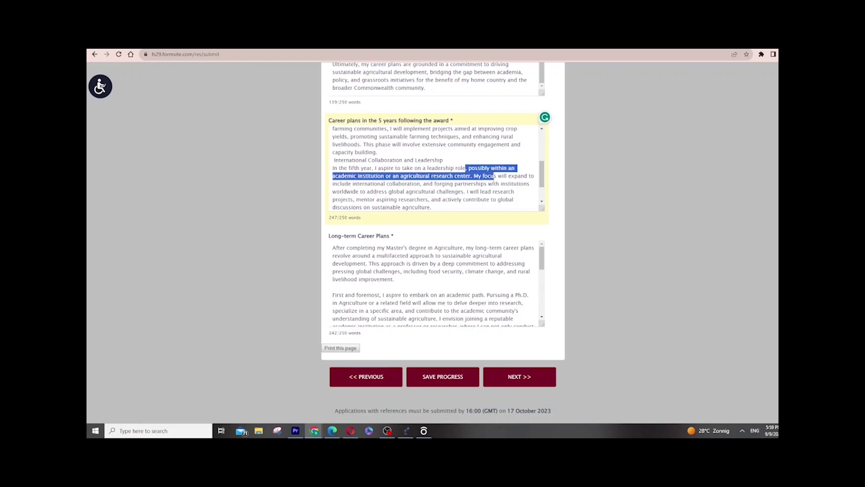
{"action": "left_click_drag", "start_coordinate": [542, 181], "coordinate": [533, 128]}
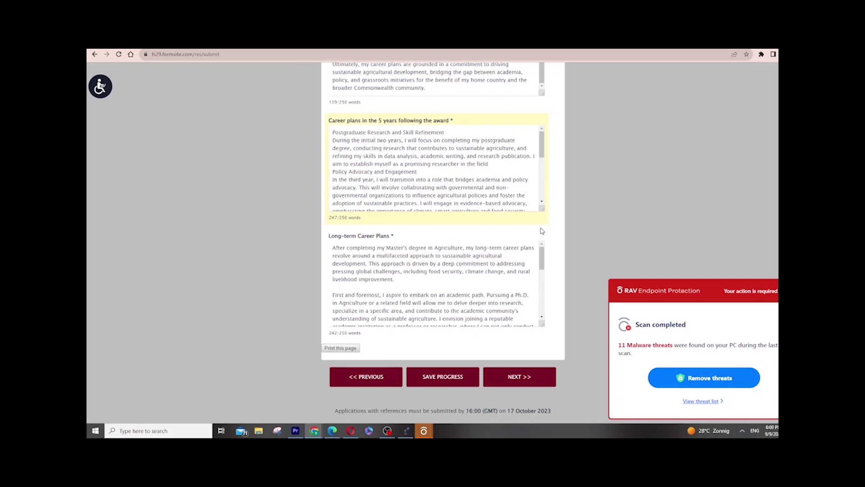
Step: Review the whole Long-term Career Plans answer and proceed to page 1 of Proposed Study in the UK
{"action": "left_click", "coordinate": [472, 256]}
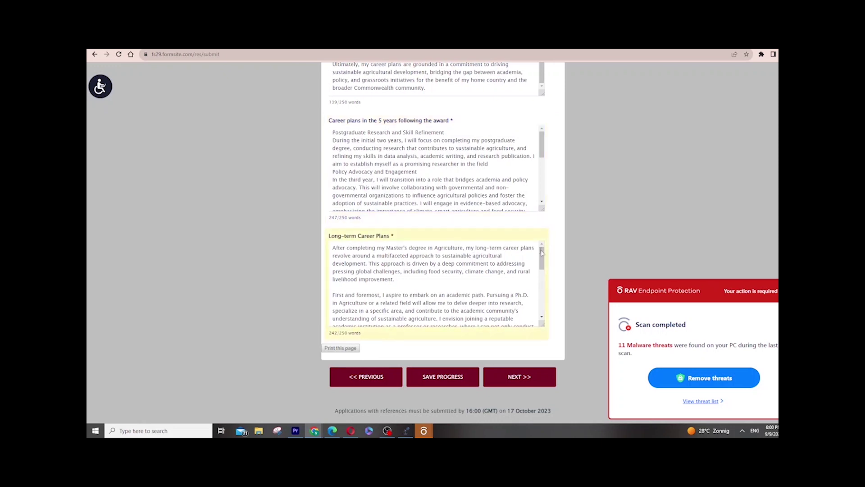
{"action": "scroll", "coordinate": [540, 255], "scroll_direction": "down", "scroll_amount": 3}
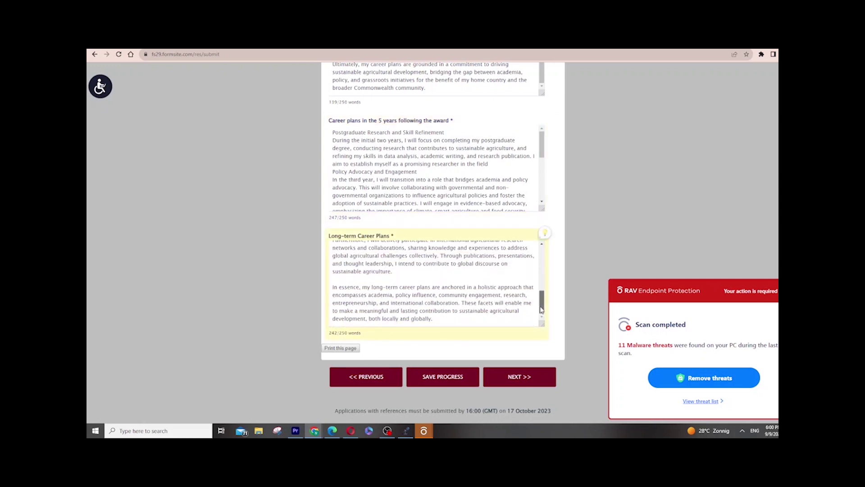
{"action": "scroll", "coordinate": [538, 252], "scroll_direction": "up", "scroll_amount": 3}
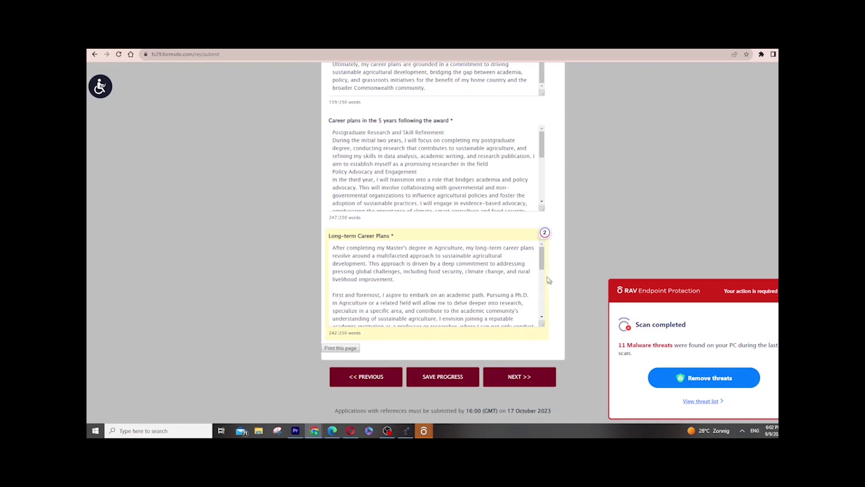
{"action": "scroll", "coordinate": [543, 270], "scroll_direction": "down", "scroll_amount": 1}
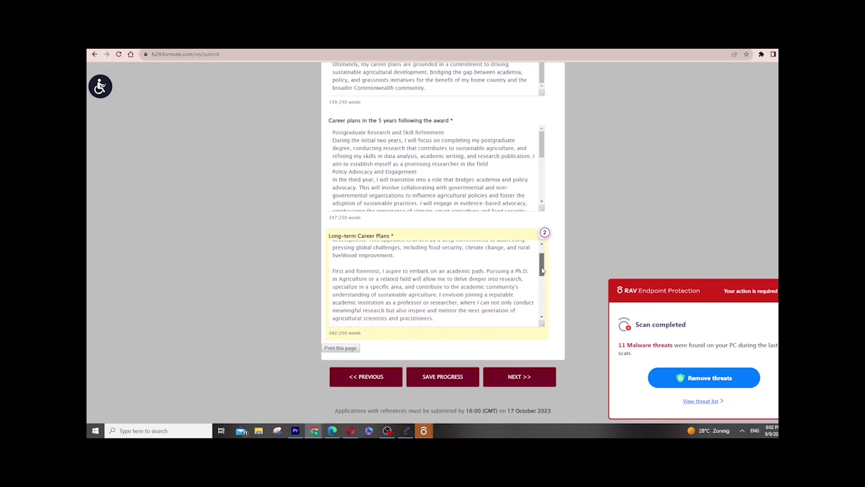
{"action": "left_click_drag", "start_coordinate": [543, 270], "coordinate": [540, 257]}
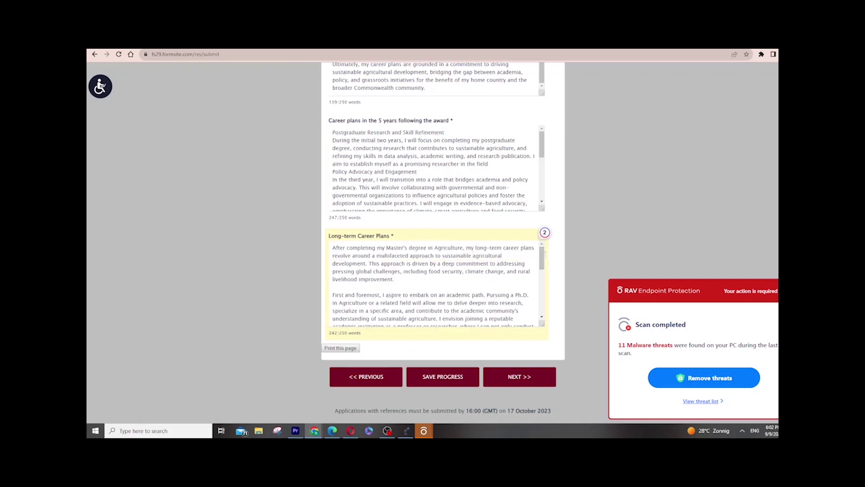
{"action": "left_click_drag", "start_coordinate": [544, 256], "coordinate": [549, 281]}
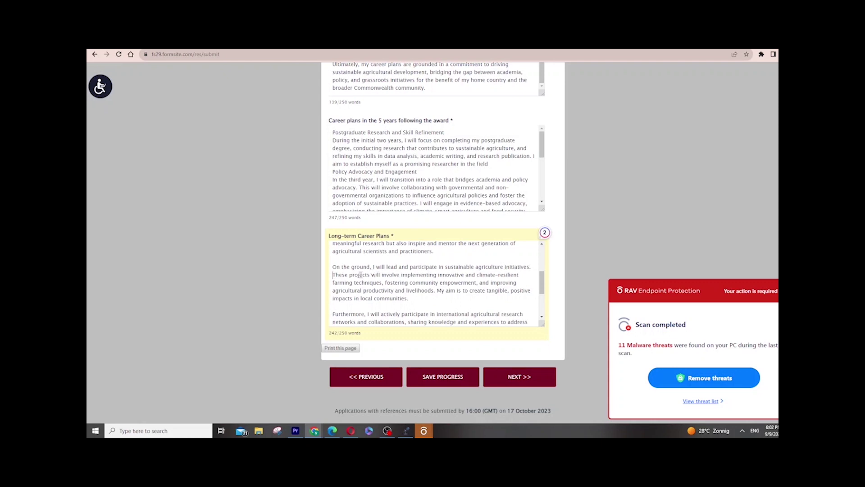
{"action": "scroll", "coordinate": [396, 275], "scroll_direction": "down", "scroll_amount": 2}
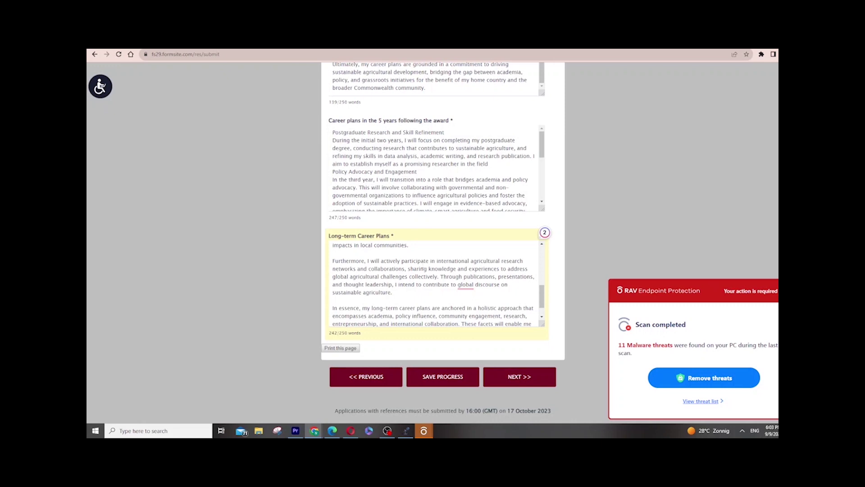
{"action": "left_click_drag", "start_coordinate": [456, 316], "coordinate": [460, 322]}
{"action": "mouse_move", "coordinate": [542, 302]}
{"action": "left_mouse_down"}
{"action": "mouse_move", "coordinate": [545, 250]}
{"action": "mouse_move", "coordinate": [546, 289]}
{"action": "left_mouse_up"}
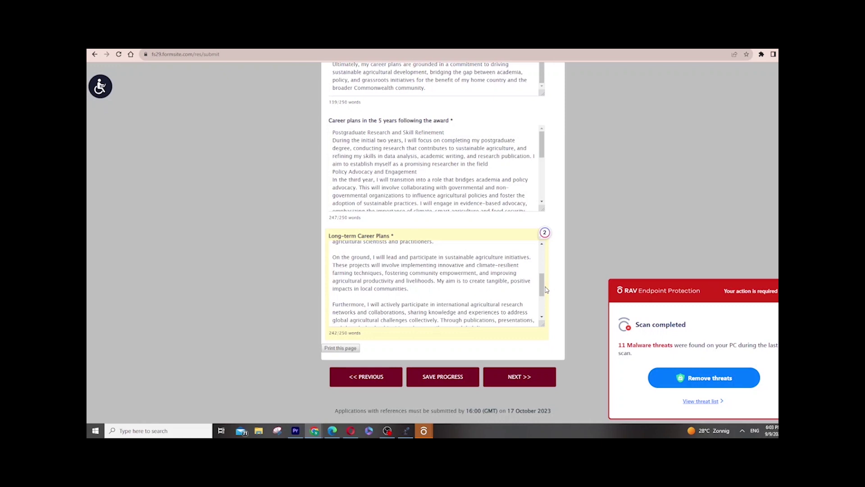
{"action": "left_click", "coordinate": [525, 383]}
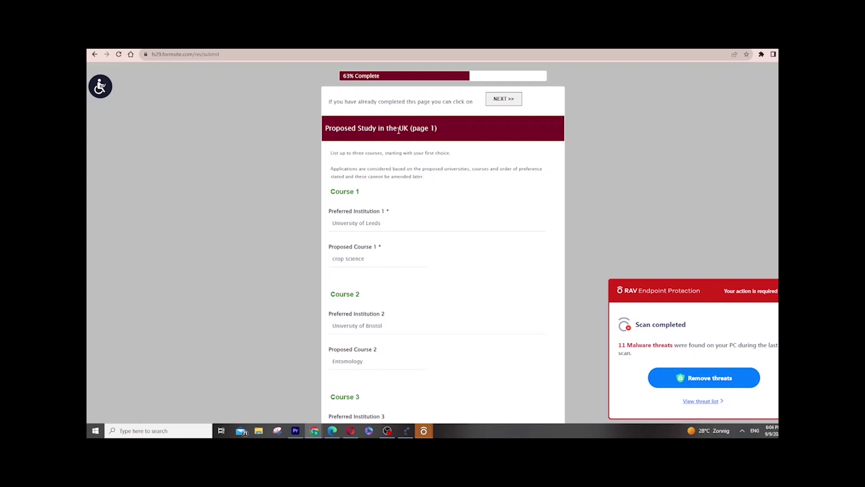
Step: Review the three course choices, university contact details and alternative institution answer, and proceed to page 2 of Proposed Study in the UK
{"action": "left_click_drag", "start_coordinate": [363, 193], "coordinate": [332, 193]}
{"action": "left_click", "coordinate": [334, 191]}
{"action": "scroll", "coordinate": [443, 244], "scroll_direction": "down", "scroll_amount": 3}
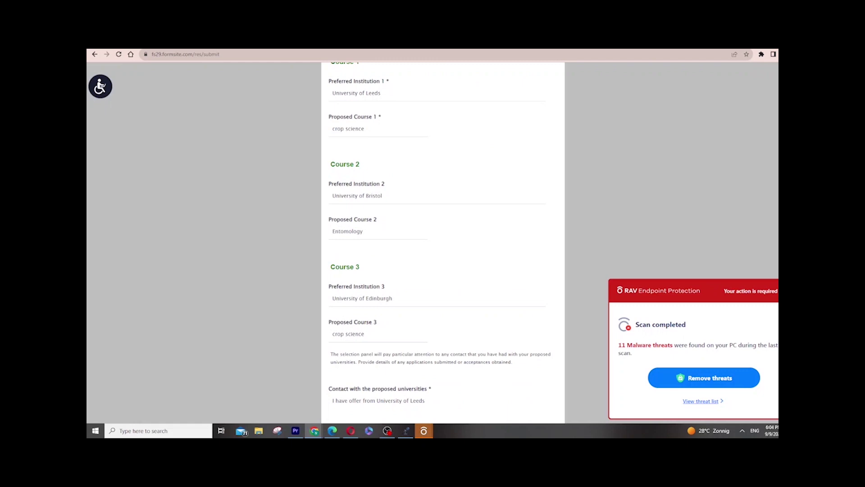
{"action": "scroll", "coordinate": [443, 244], "scroll_direction": "down", "scroll_amount": 3}
{"action": "scroll", "coordinate": [443, 244], "scroll_direction": "up", "scroll_amount": 6}
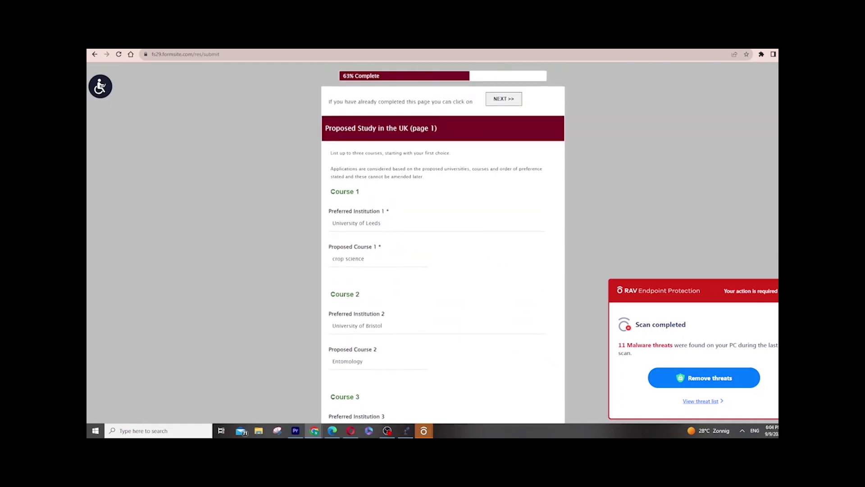
{"action": "scroll", "coordinate": [443, 243], "scroll_direction": "down", "scroll_amount": 7}
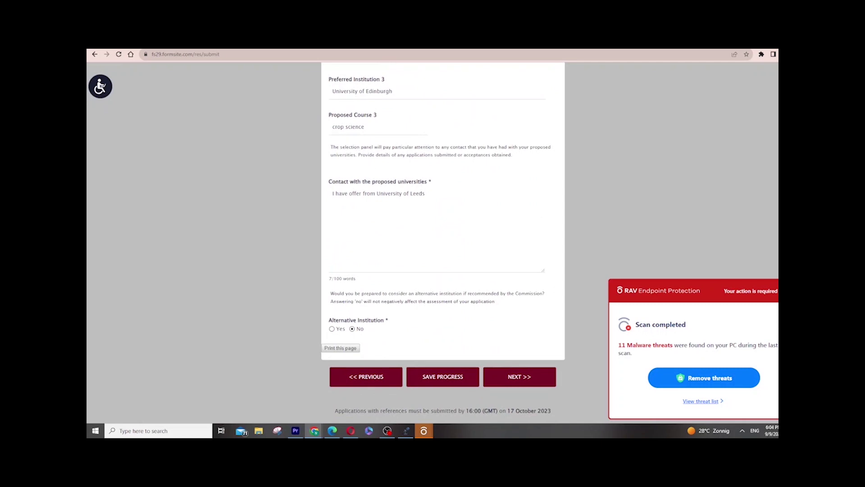
{"action": "left_click", "coordinate": [520, 383]}
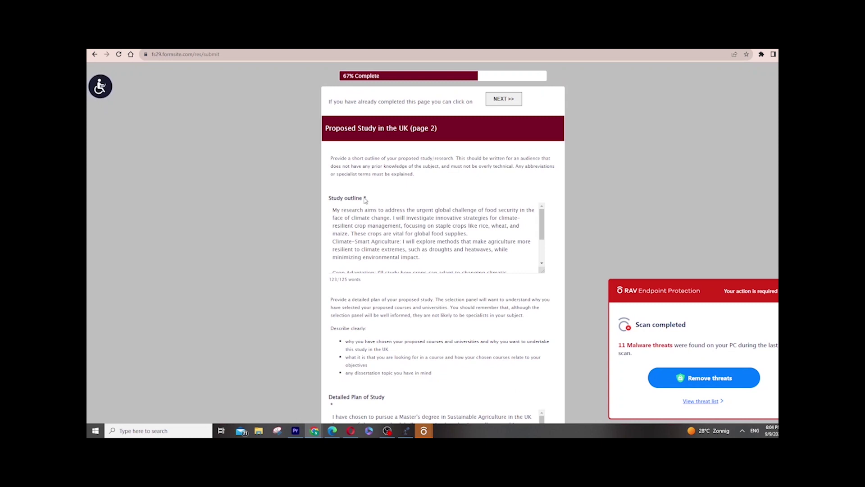
Step: Read the Study outline instructions and the complete outline answer on climate-resilient crop management
{"action": "left_click_drag", "start_coordinate": [365, 199], "coordinate": [328, 198]}
{"action": "left_click_drag", "start_coordinate": [368, 158], "coordinate": [454, 158]}
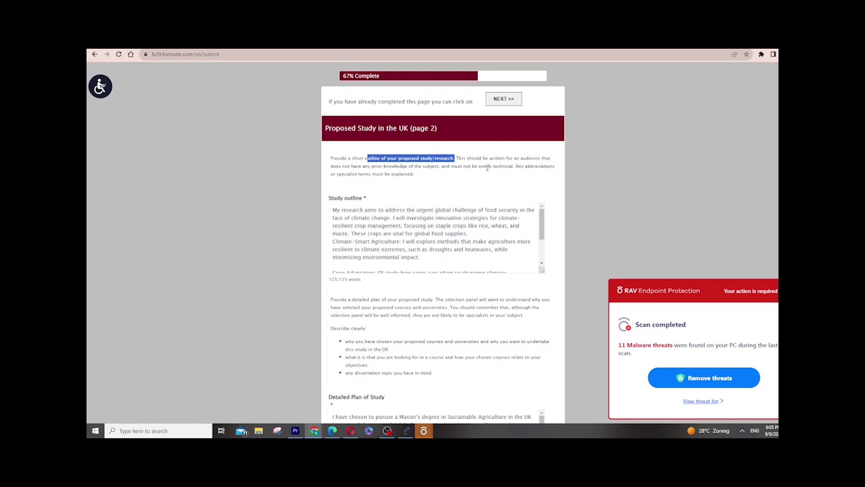
{"action": "left_click_drag", "start_coordinate": [419, 177], "coordinate": [332, 158]}
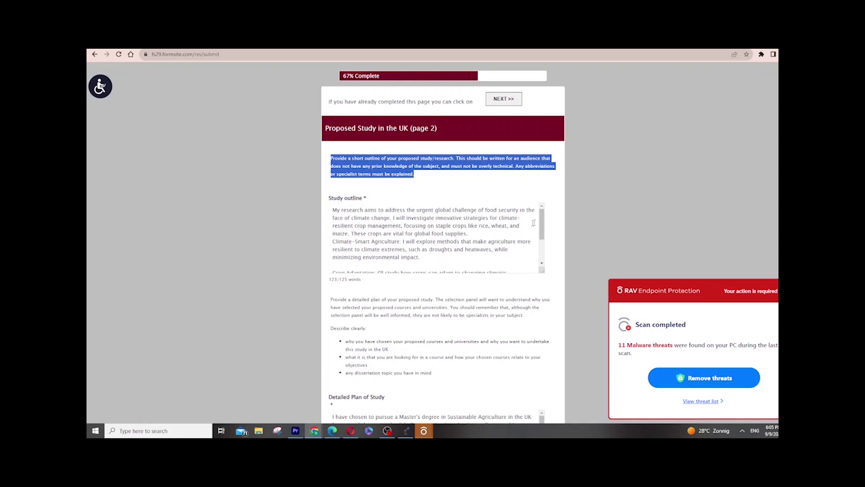
{"action": "left_click_drag", "start_coordinate": [542, 228], "coordinate": [543, 251]}
{"action": "scroll", "coordinate": [391, 227], "scroll_direction": "up", "scroll_amount": 3}
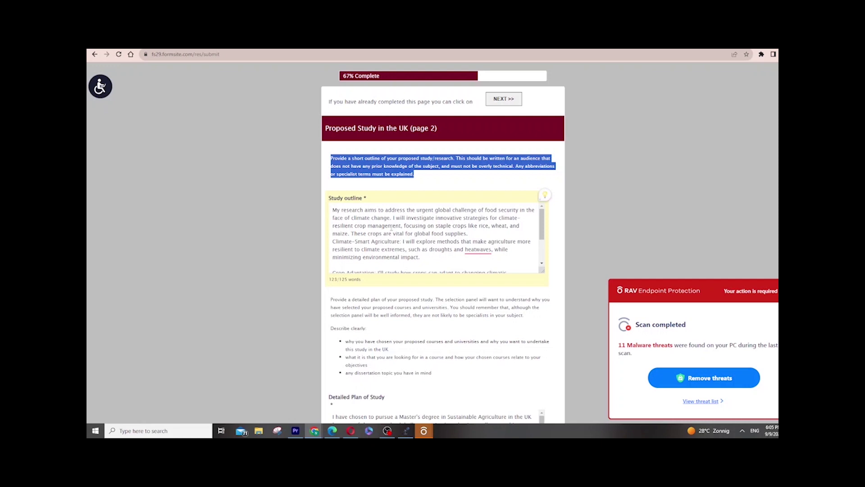
{"action": "left_click_drag", "start_coordinate": [542, 230], "coordinate": [542, 250]}
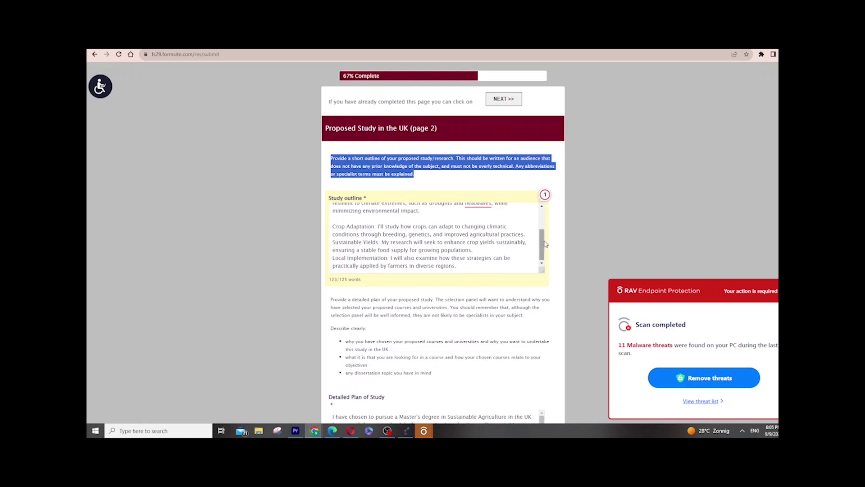
{"action": "mouse_move", "coordinate": [542, 246]}
{"action": "left_mouse_down"}
{"action": "mouse_move", "coordinate": [543, 220]}
{"action": "mouse_move", "coordinate": [544, 253]}
{"action": "left_mouse_up"}
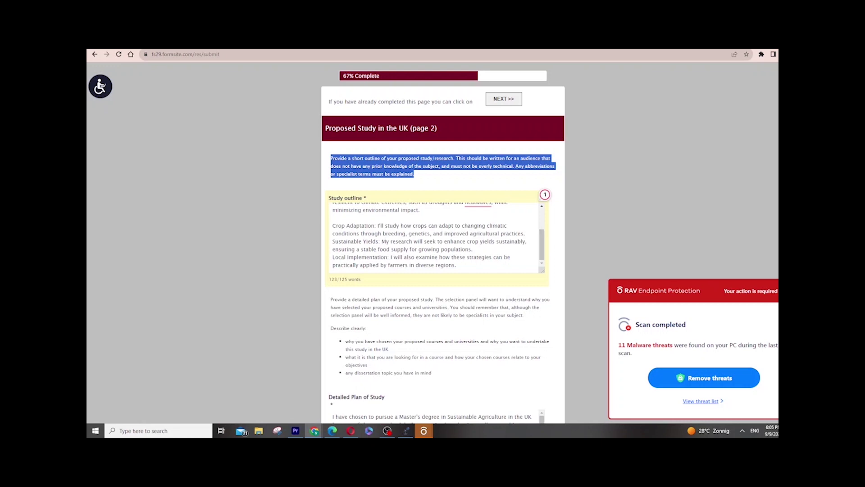
Step: Examine the Detailed Plan of Study prompts and the answer covering course choice, objectives and dissertation topic
{"action": "scroll", "coordinate": [545, 195], "scroll_direction": "down", "scroll_amount": 3}
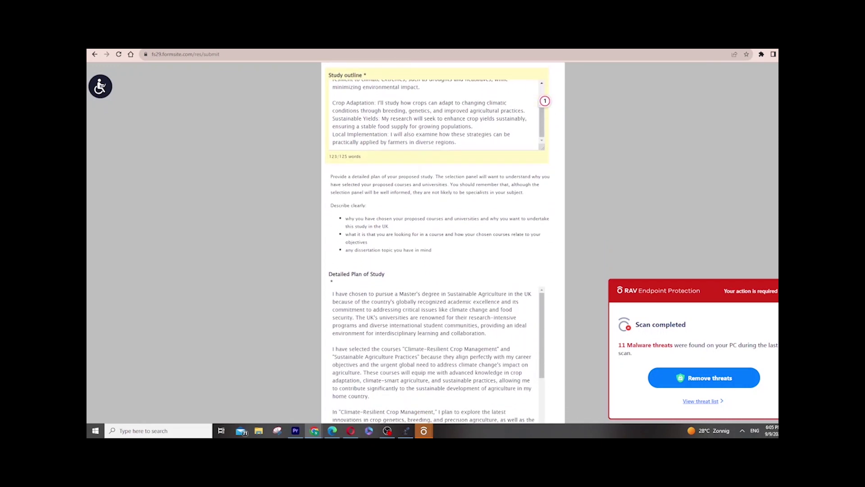
{"action": "scroll", "coordinate": [439, 243], "scroll_direction": "down", "scroll_amount": 2}
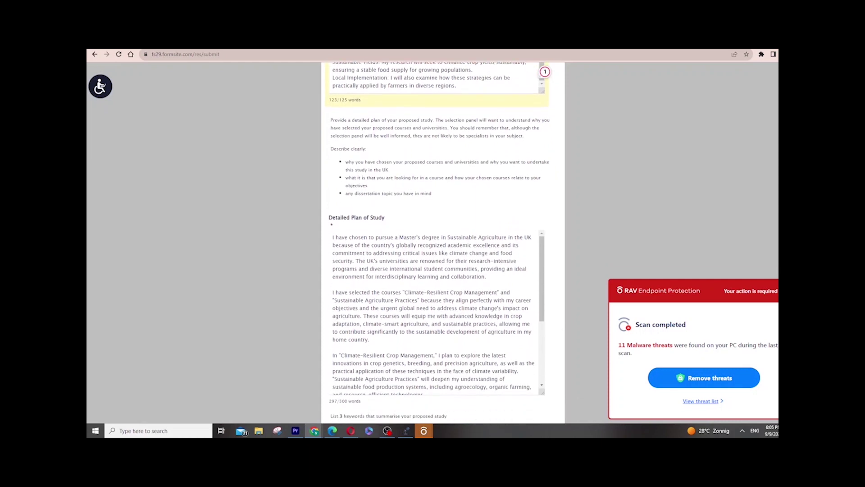
{"action": "scroll", "coordinate": [545, 63], "scroll_direction": "up", "scroll_amount": 1}
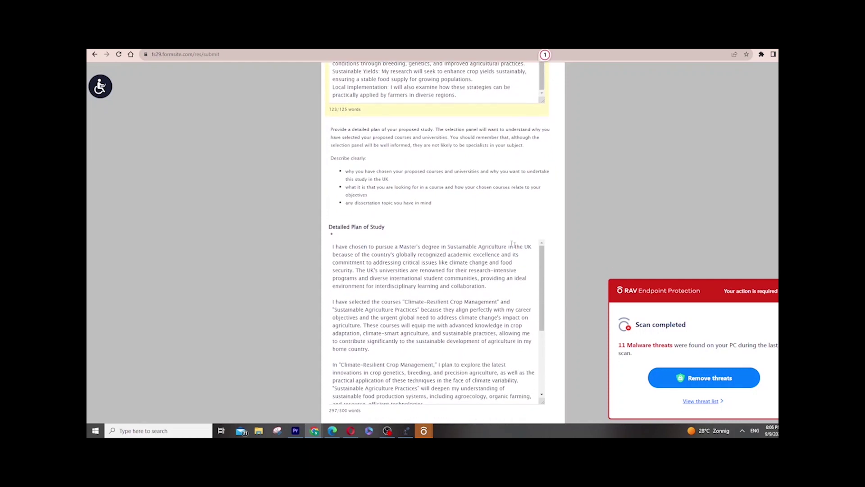
{"action": "left_click_drag", "start_coordinate": [434, 203], "coordinate": [330, 132]}
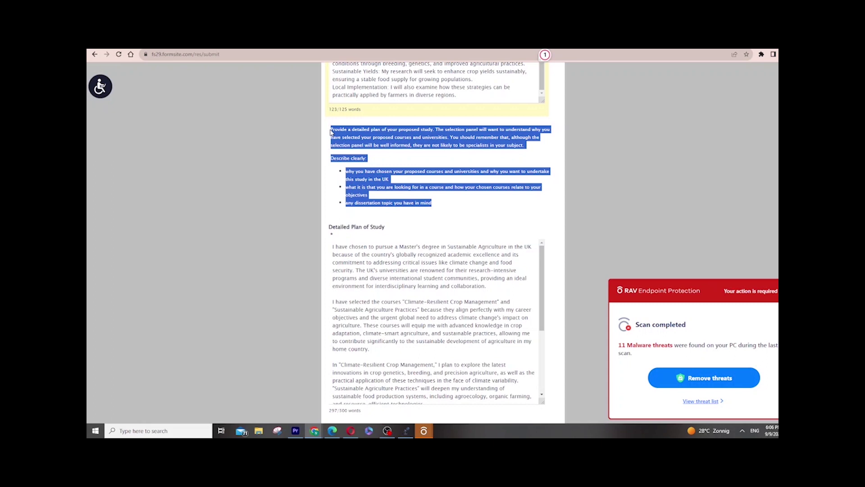
{"action": "left_click", "coordinate": [541, 269]}
{"action": "scroll", "coordinate": [541, 270], "scroll_direction": "down", "scroll_amount": 3}
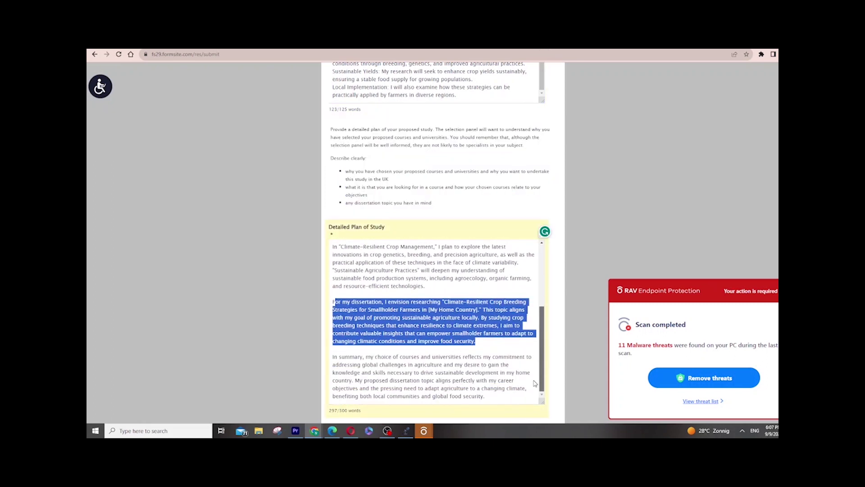
{"action": "scroll", "coordinate": [541, 270], "scroll_direction": "up", "scroll_amount": 3}
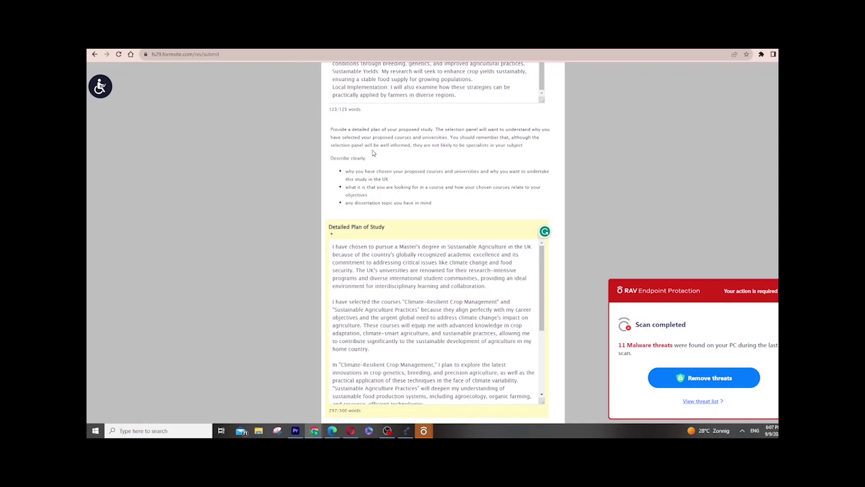
Step: Reread the Detailed Plan of Study prompts on course choice, objectives and dissertation topic, through to the keywords section
{"action": "left_click_drag", "start_coordinate": [332, 129], "coordinate": [433, 206]}
{"action": "left_click", "coordinate": [432, 205]}
{"action": "scroll", "coordinate": [443, 241], "scroll_direction": "down", "scroll_amount": 3}
{"action": "scroll", "coordinate": [443, 241], "scroll_direction": "down", "scroll_amount": 2}
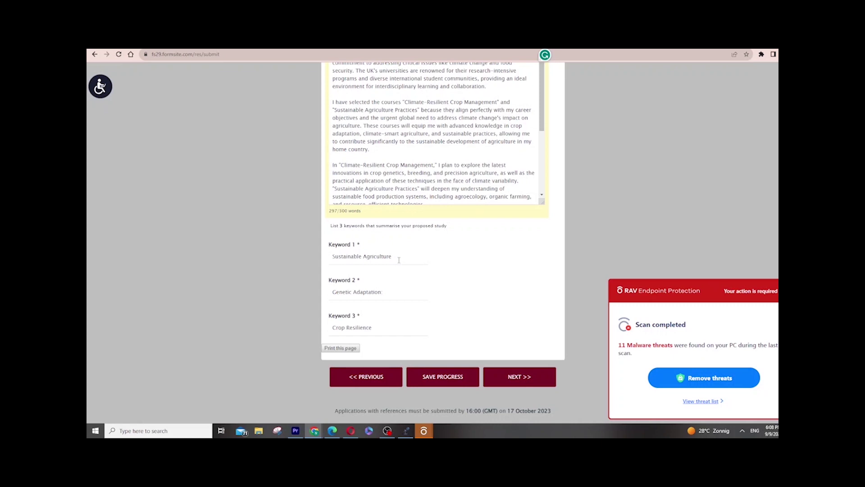
Step: Review the three keywords summarising the proposed study and proceed to the Personal Statement and Voluntary and Leadership Experience page
{"action": "double_click", "coordinate": [339, 255]}
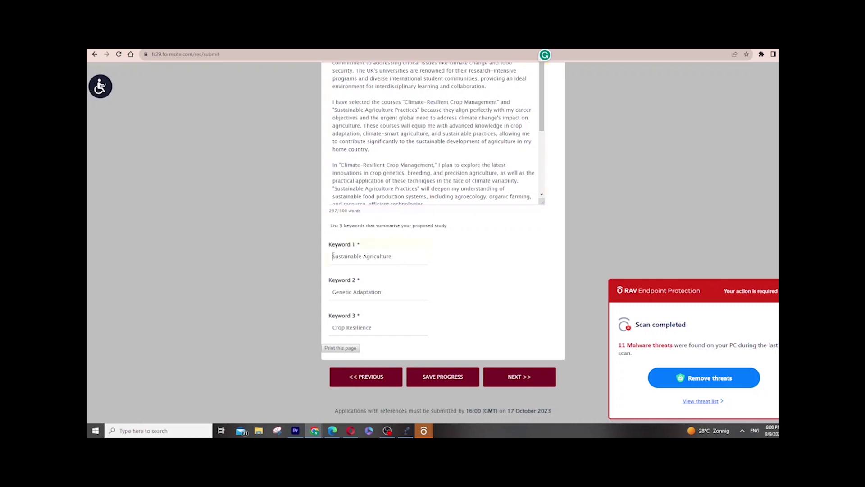
{"action": "left_click_drag", "start_coordinate": [366, 292], "coordinate": [404, 309]}
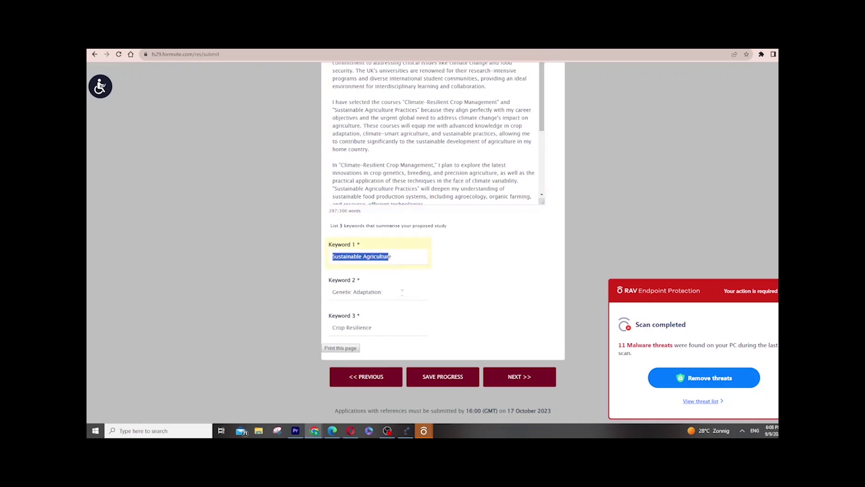
{"action": "left_click", "coordinate": [403, 293]}
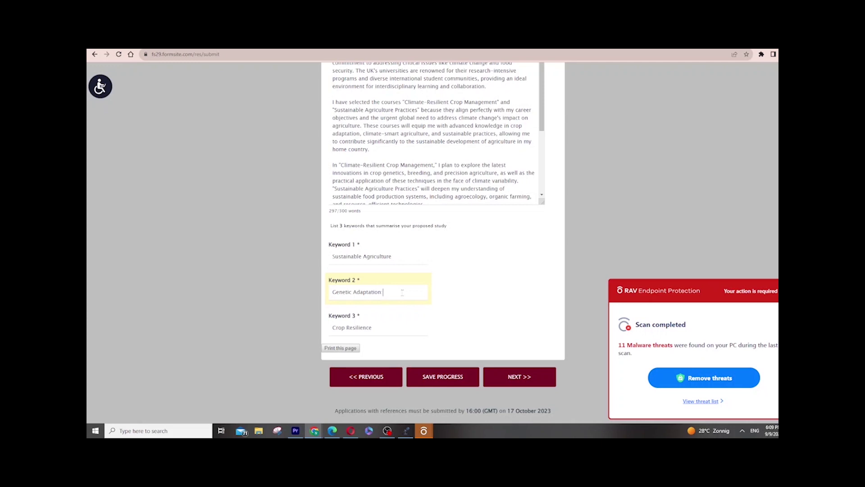
{"action": "left_click", "coordinate": [410, 327]}
{"action": "right_click", "coordinate": [355, 249]}
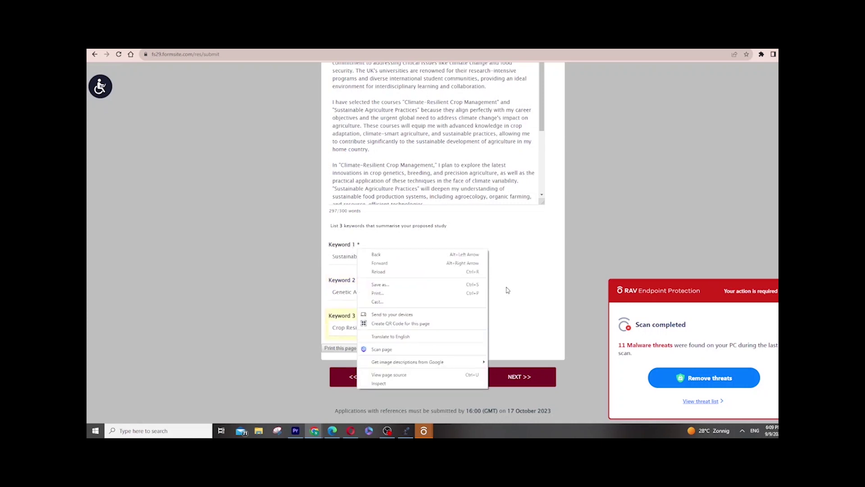
{"action": "left_click", "coordinate": [520, 293]}
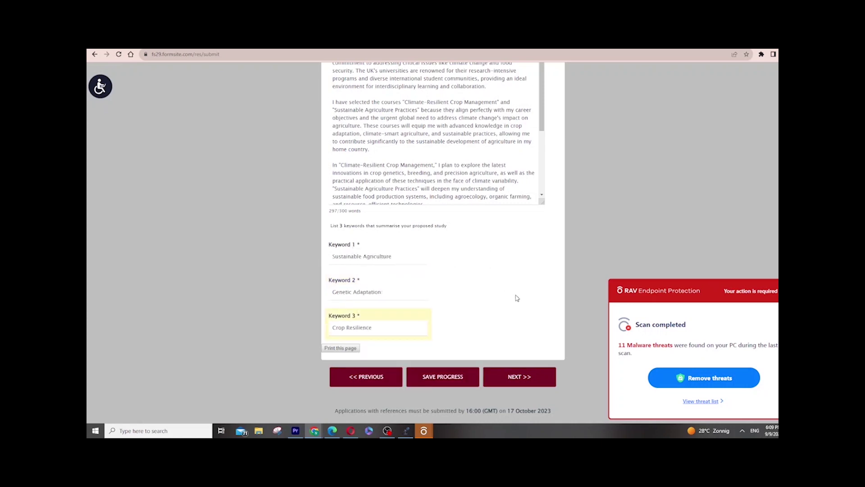
{"action": "left_click", "coordinate": [522, 375]}
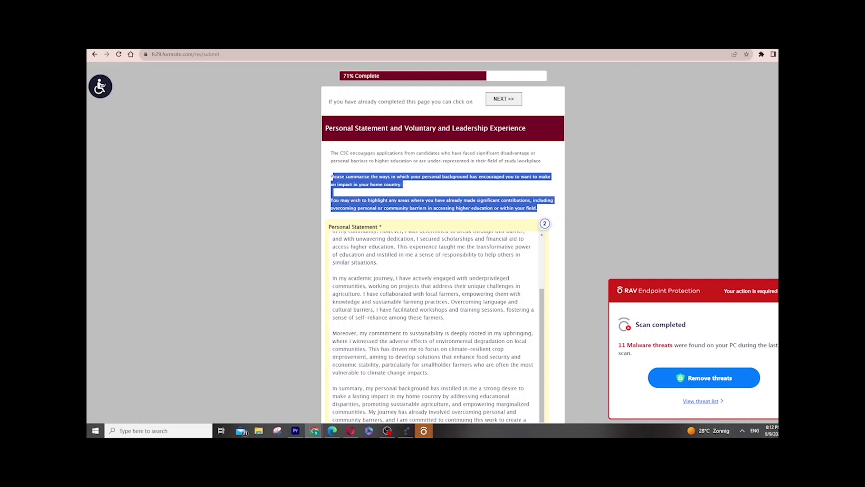
Step: Read the Personal Statement guidance on disadvantage, personal background and overcoming barriers to higher education
{"action": "left_click_drag", "start_coordinate": [334, 151], "coordinate": [546, 168]}
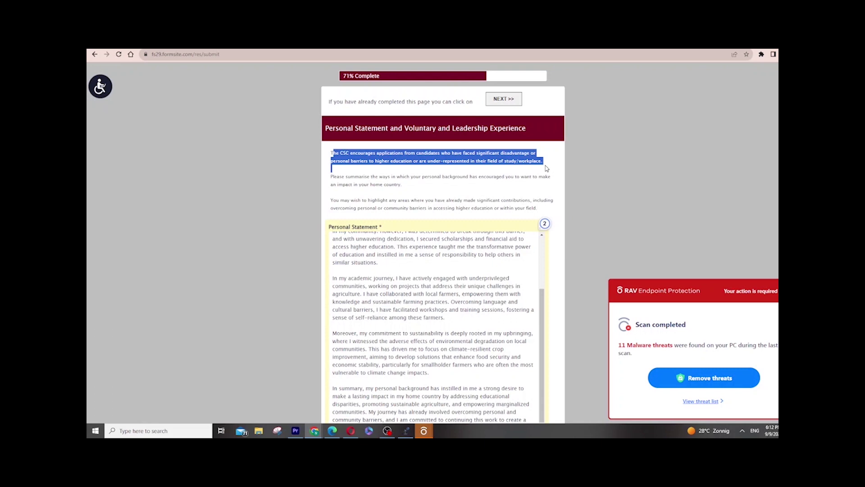
{"action": "left_click", "coordinate": [400, 183]}
{"action": "right_click", "coordinate": [331, 178]}
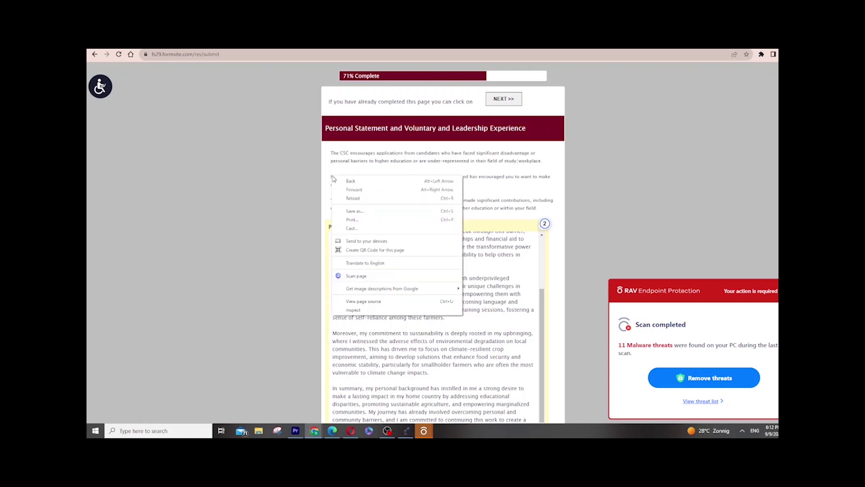
{"action": "key", "text": "Escape"}
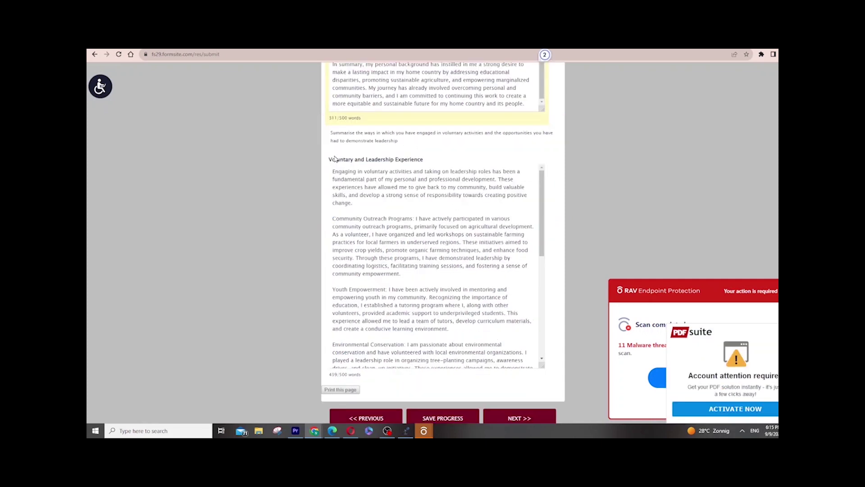
Step: Review the whole Voluntary and Leadership Experience answer and proceed to the Attachments page
{"action": "left_click_drag", "start_coordinate": [333, 163], "coordinate": [420, 159]}
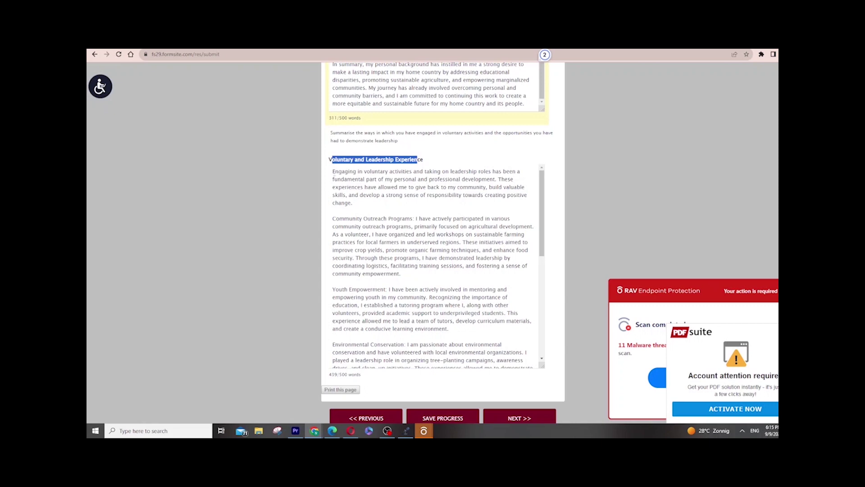
{"action": "left_click_drag", "start_coordinate": [333, 171], "coordinate": [496, 272]}
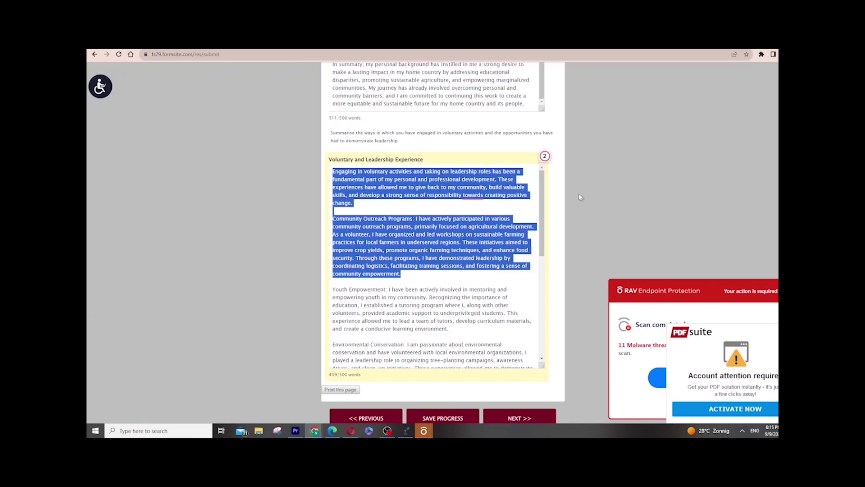
{"action": "left_click_drag", "start_coordinate": [543, 183], "coordinate": [545, 289]}
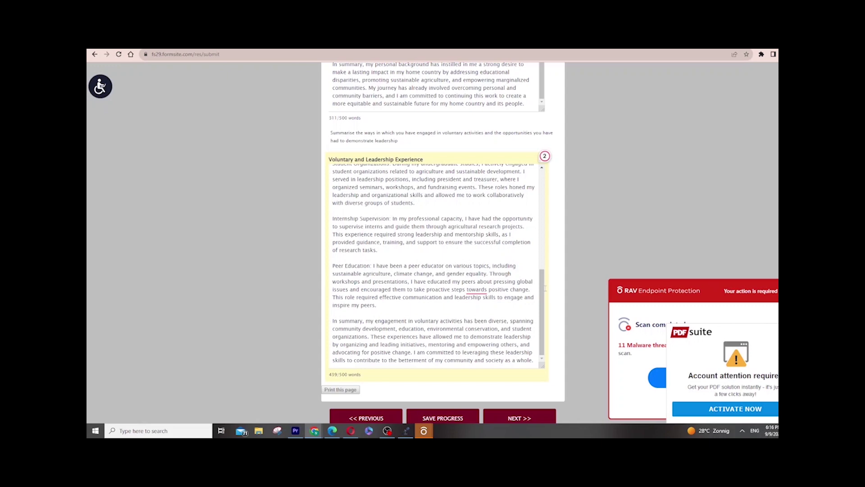
{"action": "left_click", "coordinate": [526, 419]}
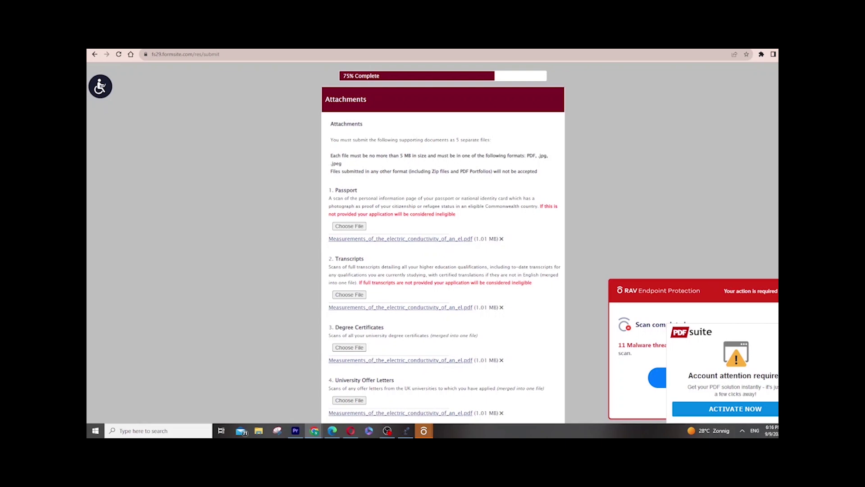
Step: Review the five required attachments, from passport to references, and proceed to Equity and Diversity Monitoring
{"action": "scroll", "coordinate": [503, 126], "scroll_direction": "down", "scroll_amount": 2}
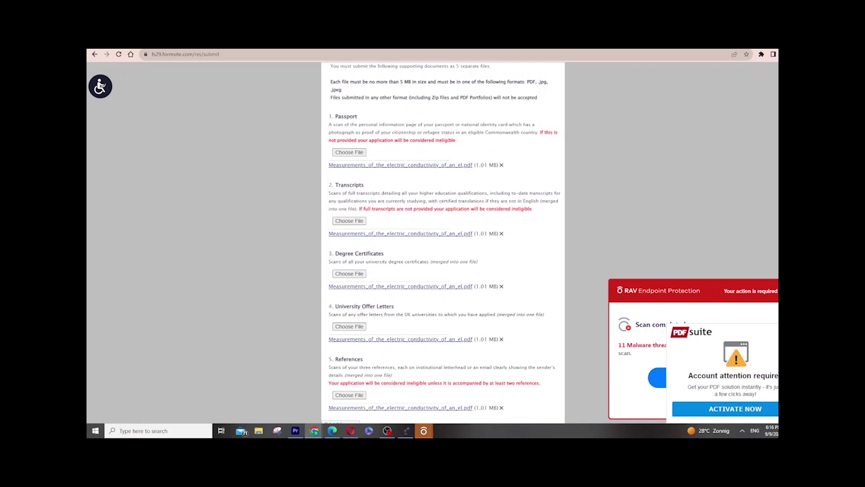
{"action": "scroll", "coordinate": [443, 244], "scroll_direction": "down", "scroll_amount": 2}
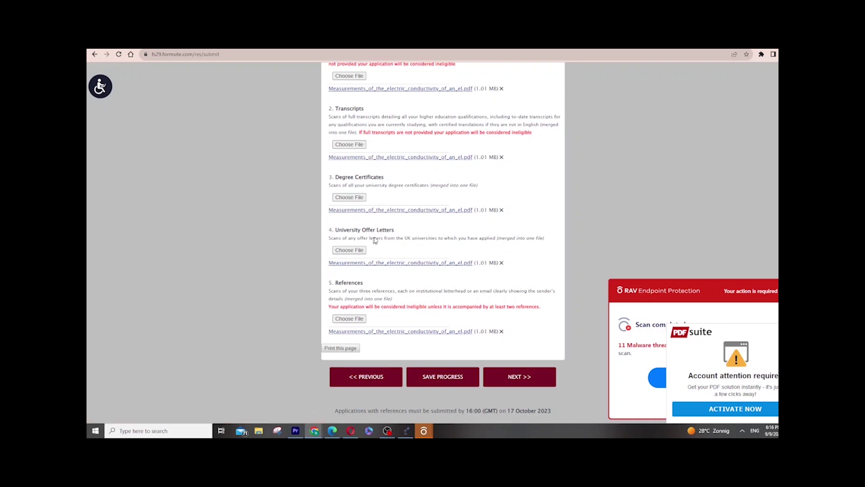
{"action": "left_click_drag", "start_coordinate": [367, 283], "coordinate": [334, 284]}
{"action": "left_click", "coordinate": [519, 377]}
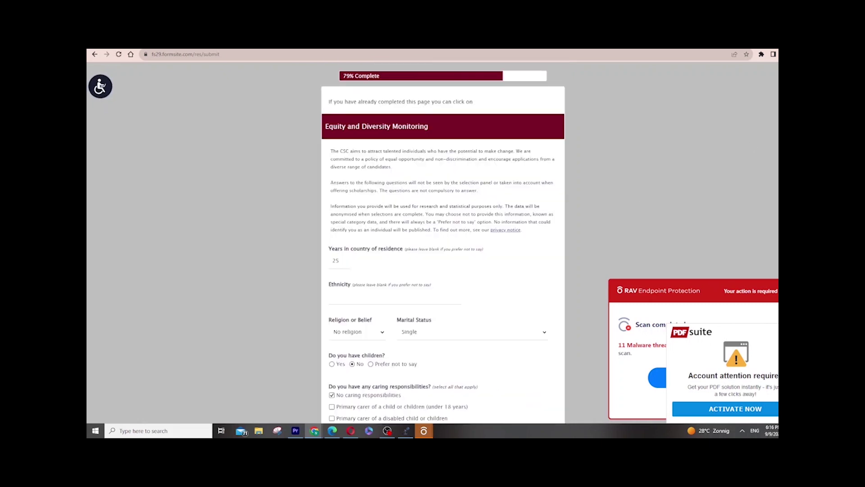
Step: Look over the Equity and Diversity Monitoring questions, including the years in country of residence entry
{"action": "scroll", "coordinate": [443, 243], "scroll_direction": "down", "scroll_amount": 4}
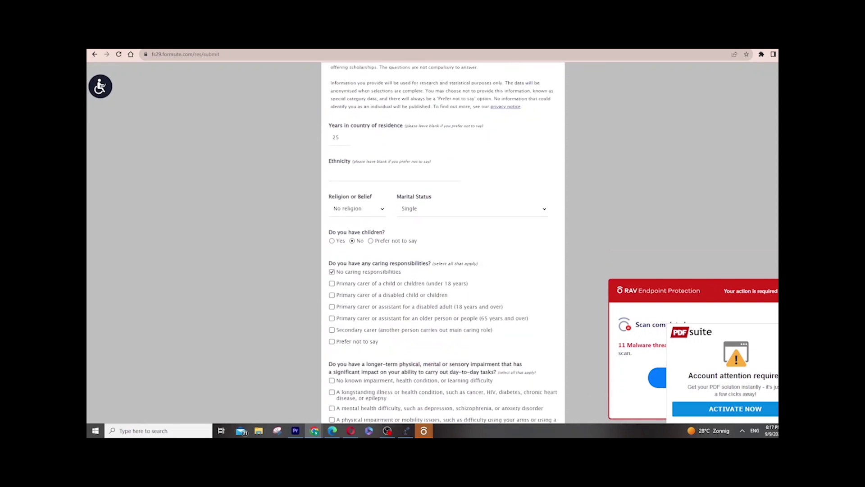
{"action": "scroll", "coordinate": [443, 243], "scroll_direction": "down", "scroll_amount": 3}
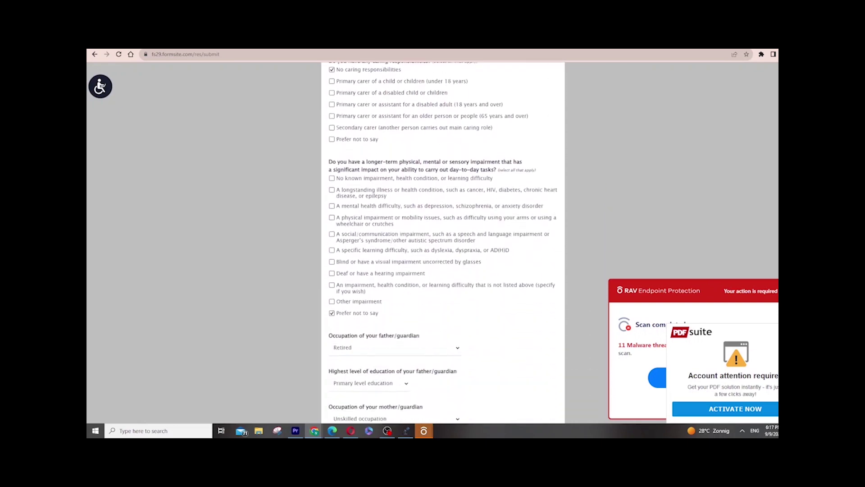
{"action": "scroll", "coordinate": [443, 243], "scroll_direction": "up", "scroll_amount": 7}
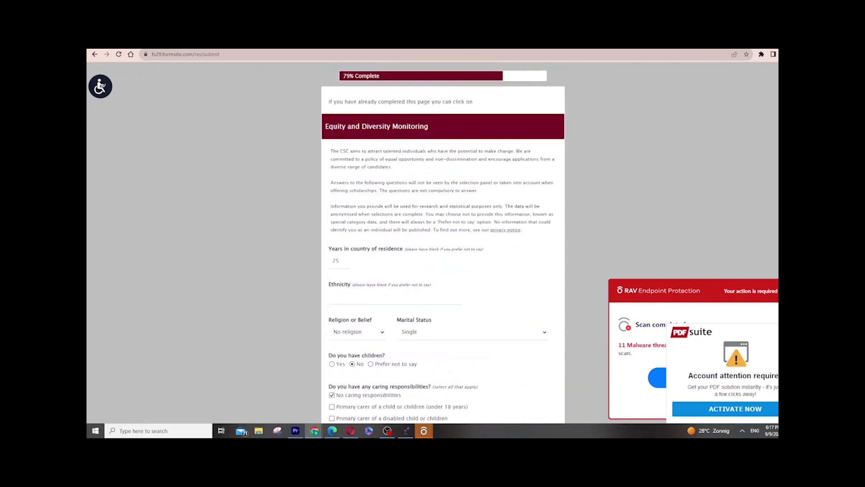
{"action": "scroll", "coordinate": [443, 243], "scroll_direction": "down", "scroll_amount": 2}
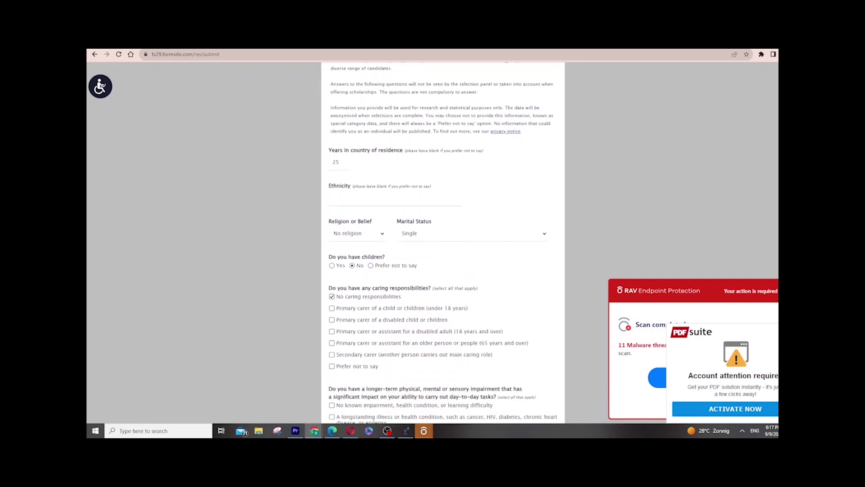
{"action": "double_click", "coordinate": [331, 164]}
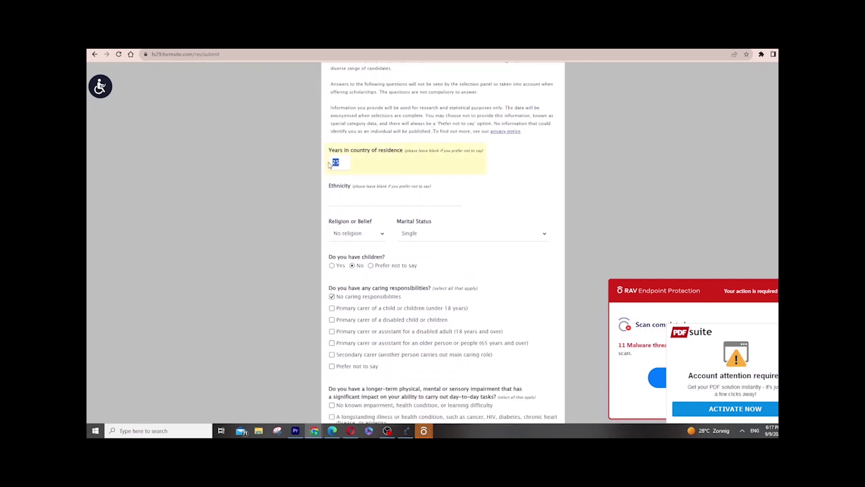
{"action": "left_click", "coordinate": [533, 193]}
{"action": "scroll", "coordinate": [587, 223], "scroll_direction": "down", "scroll_amount": 3}
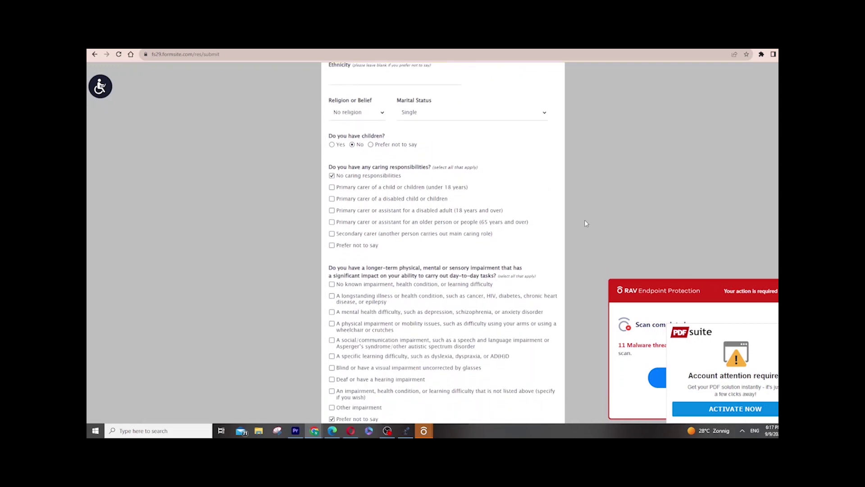
Step: Set Religion or Belief to Christian and choose Single as the marital status
{"action": "left_click", "coordinate": [381, 112]}
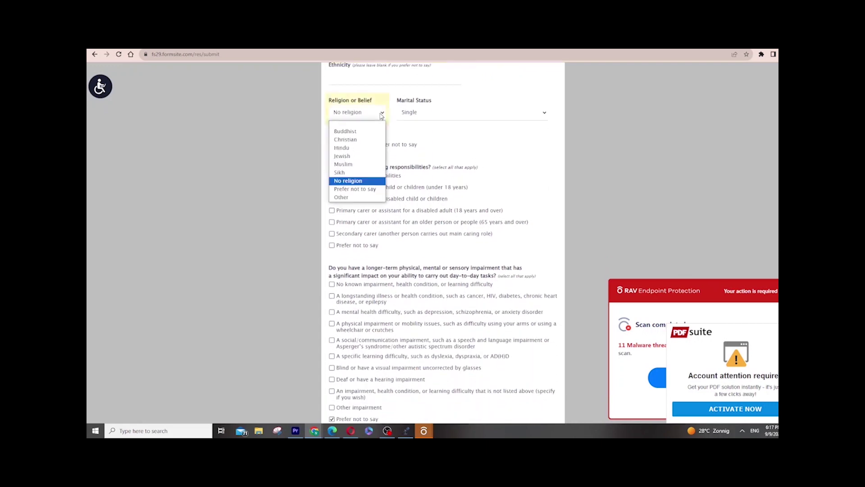
{"action": "left_click", "coordinate": [357, 143]}
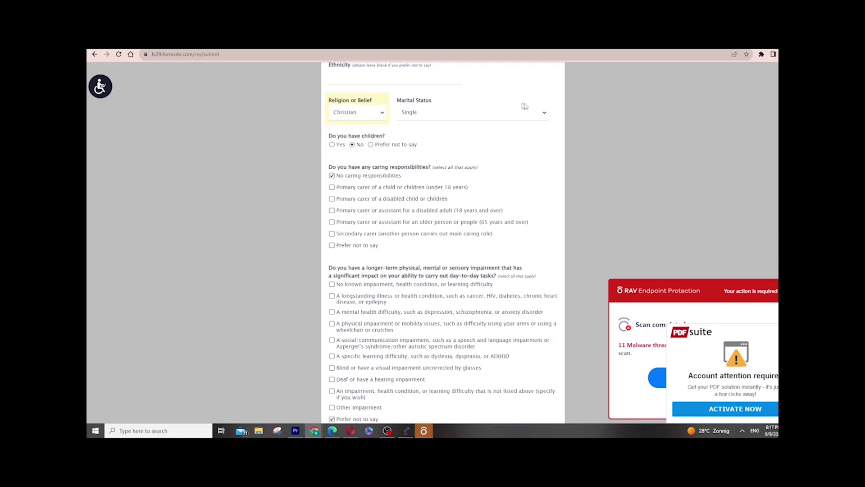
{"action": "left_click", "coordinate": [545, 113]}
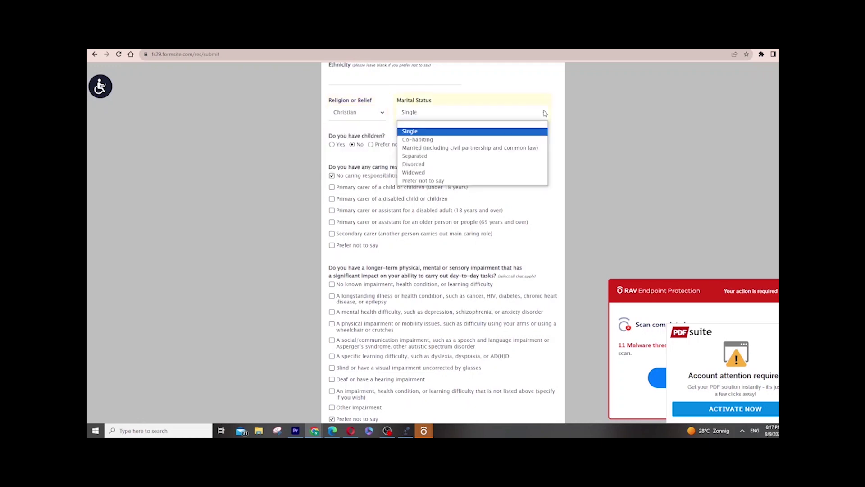
{"action": "left_click", "coordinate": [482, 133]}
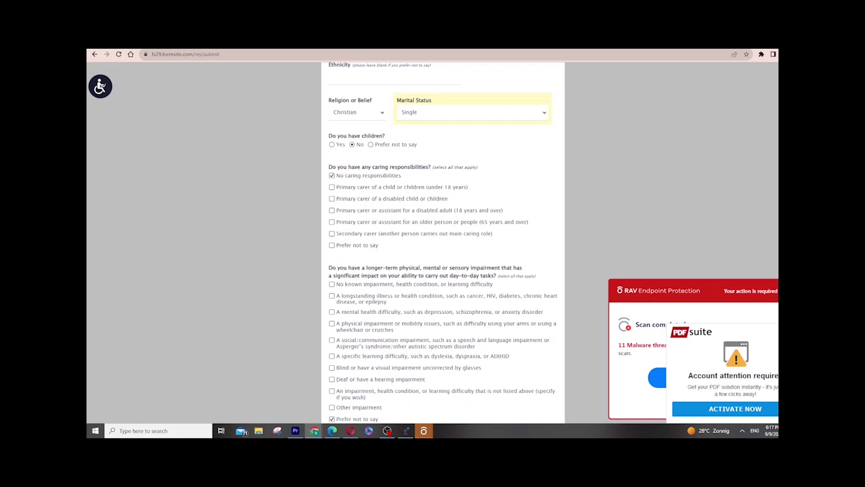
Step: Examine the questions on children, caring responsibilities, long-term impairment, and the parents' or guardians' occupation and education
{"action": "scroll", "coordinate": [443, 242], "scroll_direction": "down", "scroll_amount": 1}
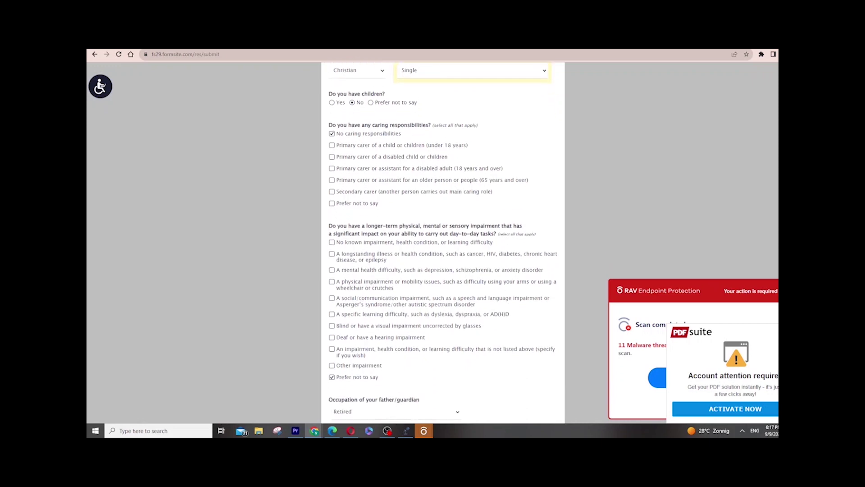
{"action": "scroll", "coordinate": [443, 242], "scroll_direction": "down", "scroll_amount": 1}
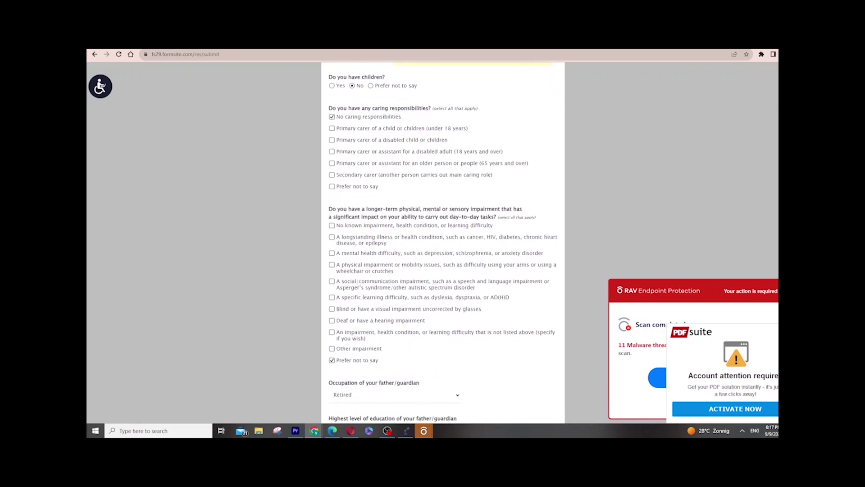
{"action": "scroll", "coordinate": [443, 242], "scroll_direction": "down", "scroll_amount": 2}
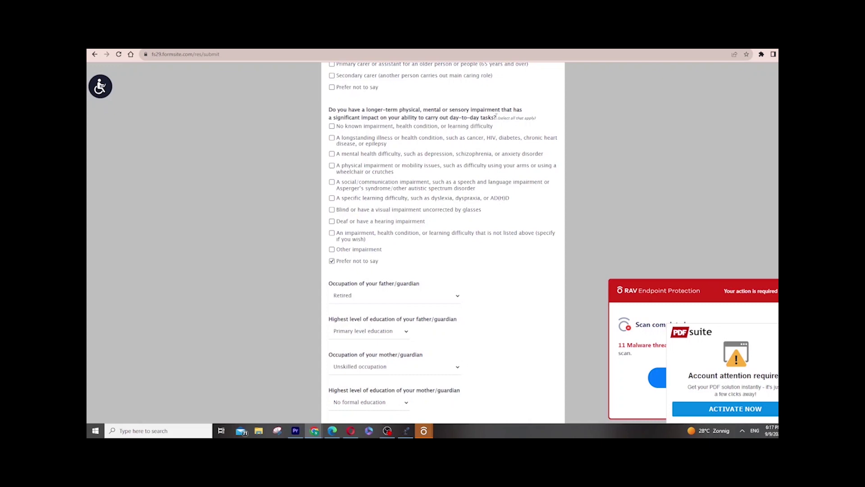
{"action": "left_click_drag", "start_coordinate": [496, 116], "coordinate": [329, 110]}
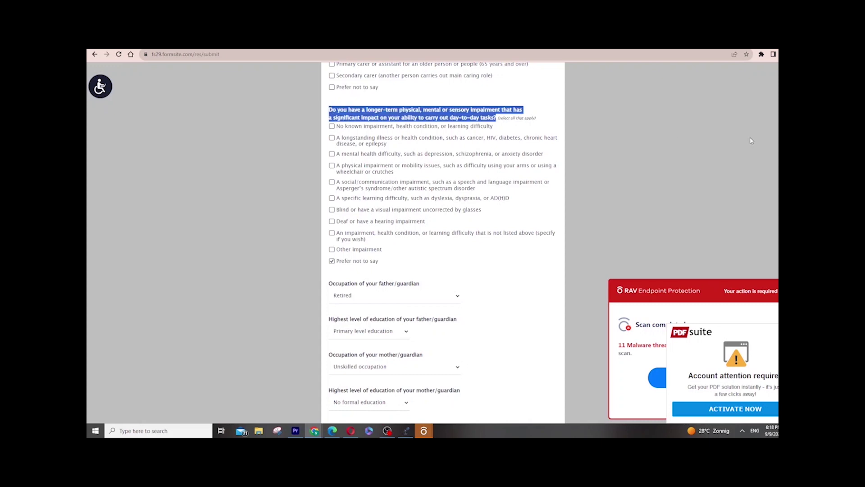
{"action": "scroll", "coordinate": [443, 239], "scroll_direction": "down", "scroll_amount": 3}
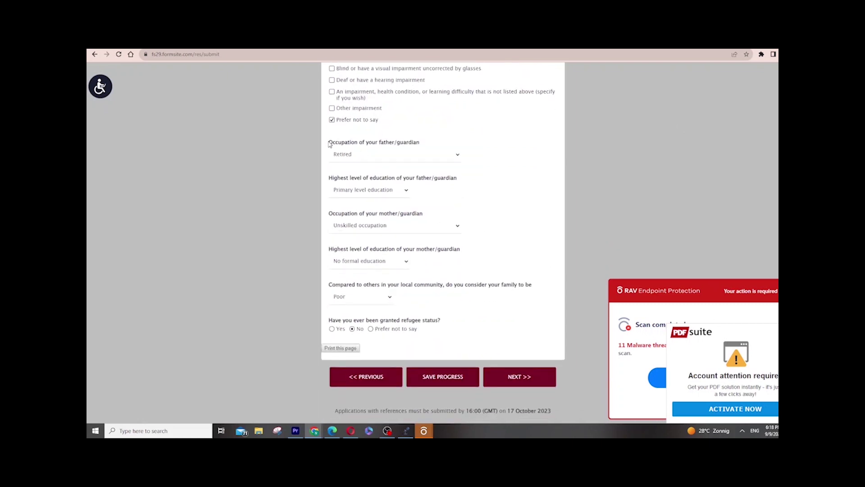
{"action": "left_click_drag", "start_coordinate": [329, 144], "coordinate": [365, 271]}
{"action": "left_click", "coordinate": [517, 243]}
Step: Rate the family as Poor compared to others in the local community and proceed to Checklist and Confirmation
{"action": "left_click", "coordinate": [390, 297]}
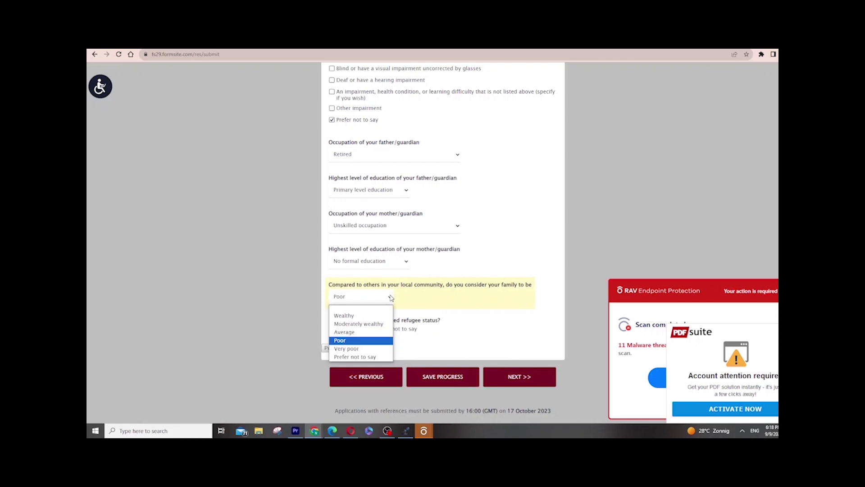
{"action": "left_click", "coordinate": [364, 341]}
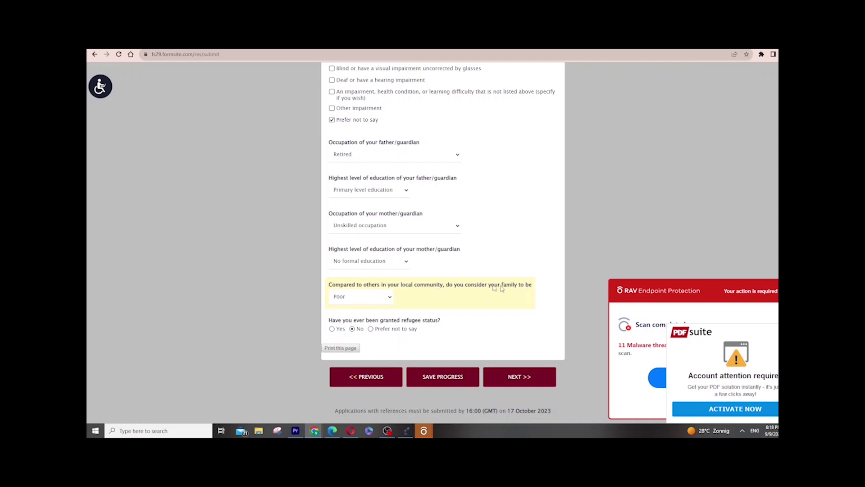
{"action": "left_click", "coordinate": [391, 297]}
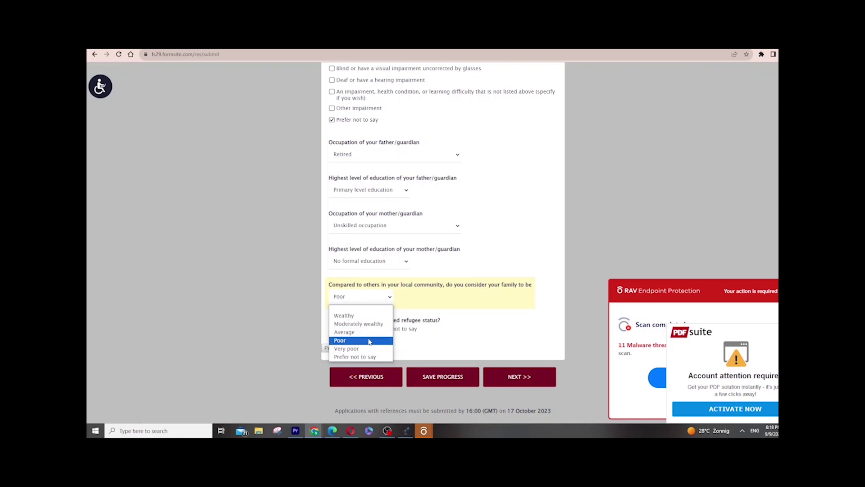
{"action": "left_click", "coordinate": [354, 316]}
{"action": "left_click", "coordinate": [389, 297]}
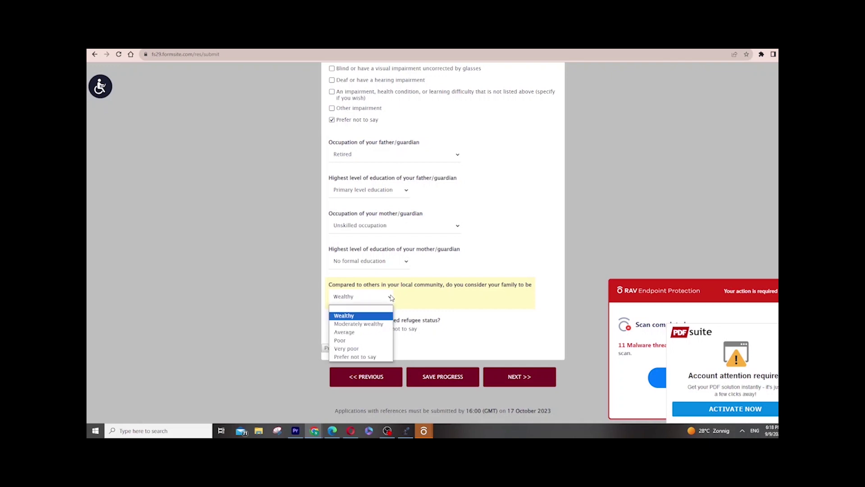
{"action": "left_click", "coordinate": [371, 344]}
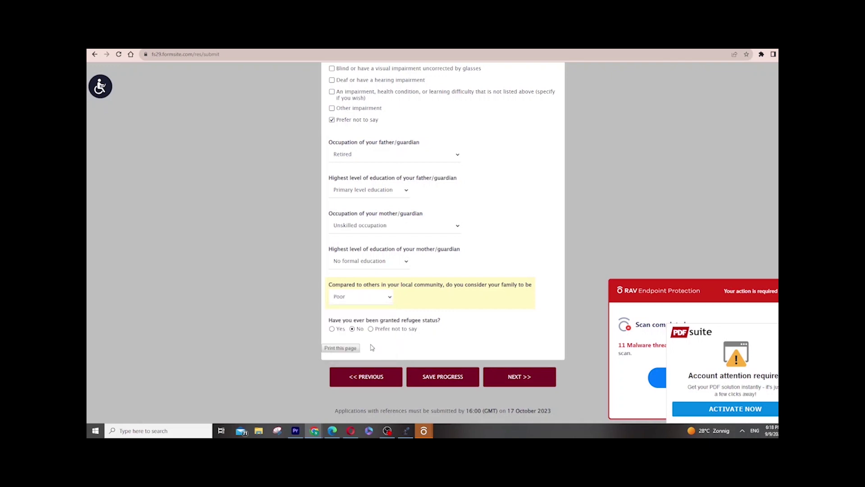
{"action": "left_click", "coordinate": [514, 379]}
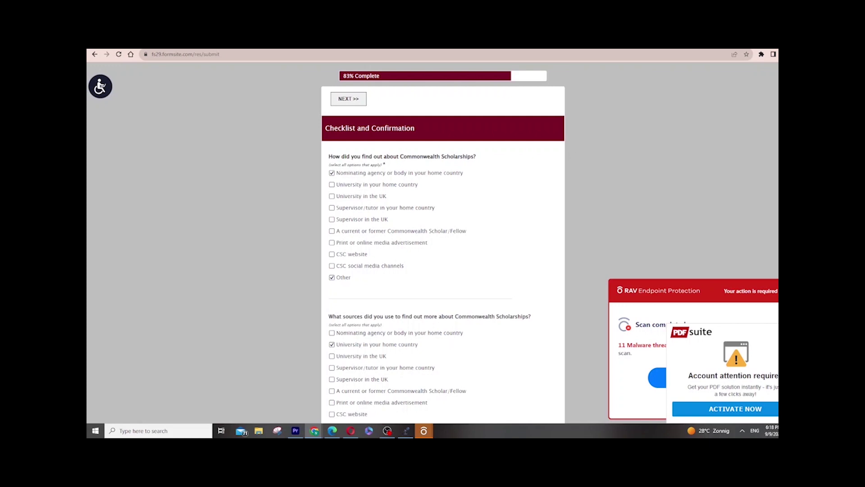
Step: Enter "opportunity hub" as the other way of finding out about Commonwealth Scholarships
{"action": "scroll", "coordinate": [443, 243], "scroll_direction": "down", "scroll_amount": 4}
{"action": "scroll", "coordinate": [443, 244], "scroll_direction": "up", "scroll_amount": 4}
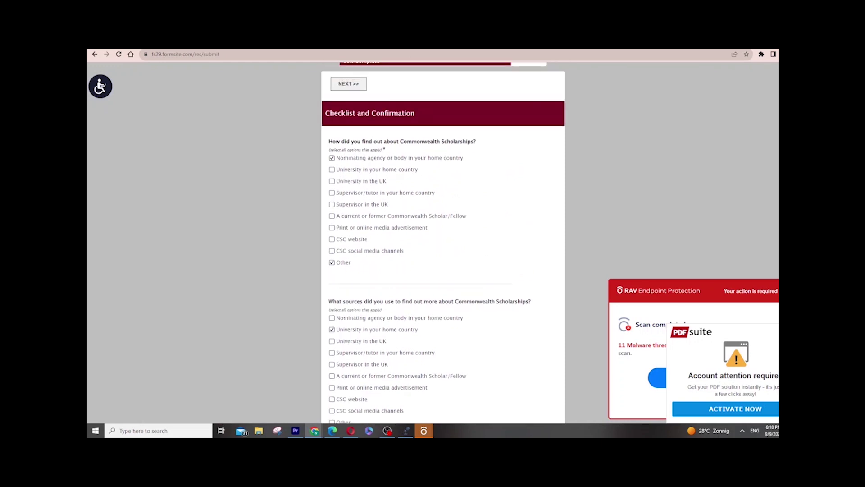
{"action": "left_click", "coordinate": [353, 275]}
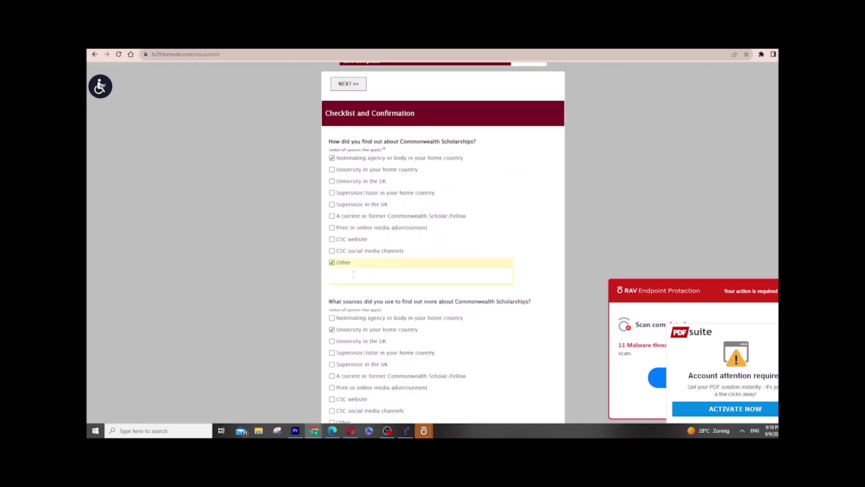
{"action": "type", "text": "opportunity hub"}
Step: Review the information sources, the declarations from General Conditions to Own work, and the date, and proceed to the next page
{"action": "scroll", "coordinate": [724, 223], "scroll_direction": "down", "scroll_amount": 1}
{"action": "scroll", "coordinate": [443, 243], "scroll_direction": "down", "scroll_amount": 2}
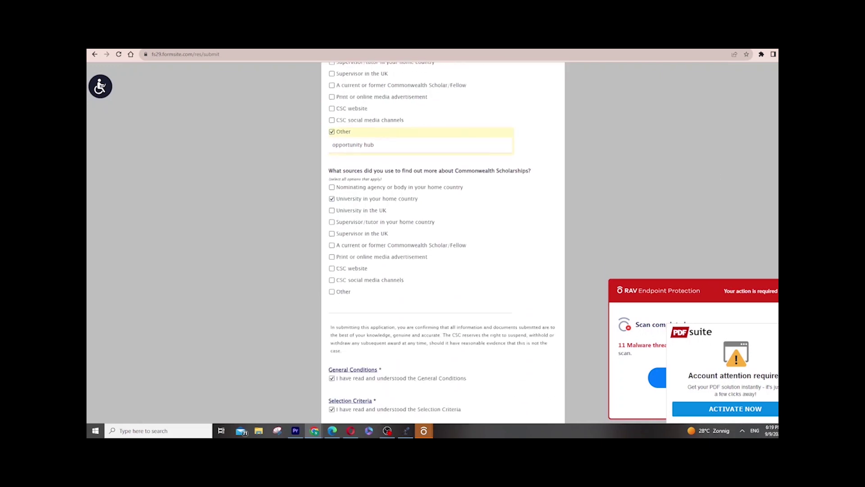
{"action": "scroll", "coordinate": [443, 243], "scroll_direction": "down", "scroll_amount": 3}
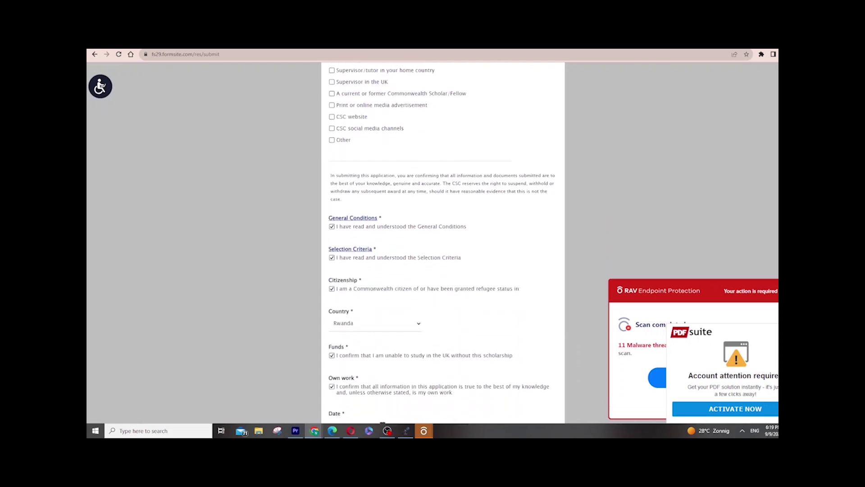
{"action": "scroll", "coordinate": [443, 243], "scroll_direction": "down", "scroll_amount": 2}
{"action": "scroll", "coordinate": [443, 244], "scroll_direction": "down", "scroll_amount": 1}
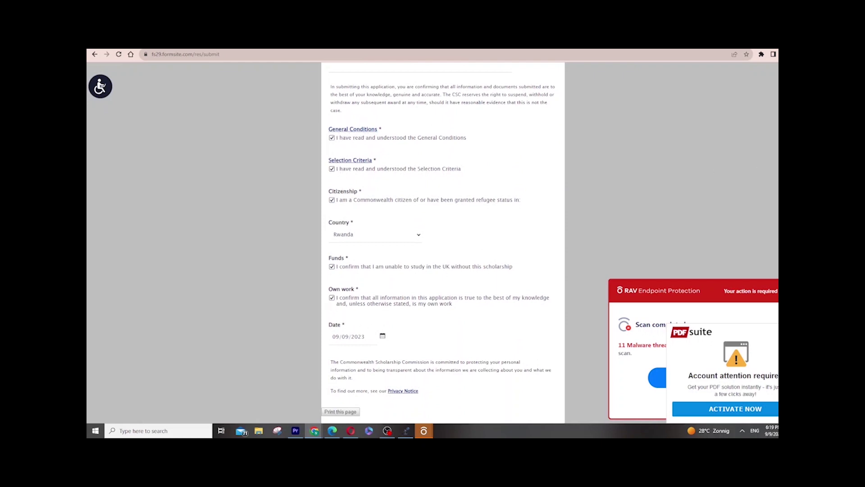
{"action": "scroll", "coordinate": [443, 243], "scroll_direction": "down", "scroll_amount": 2}
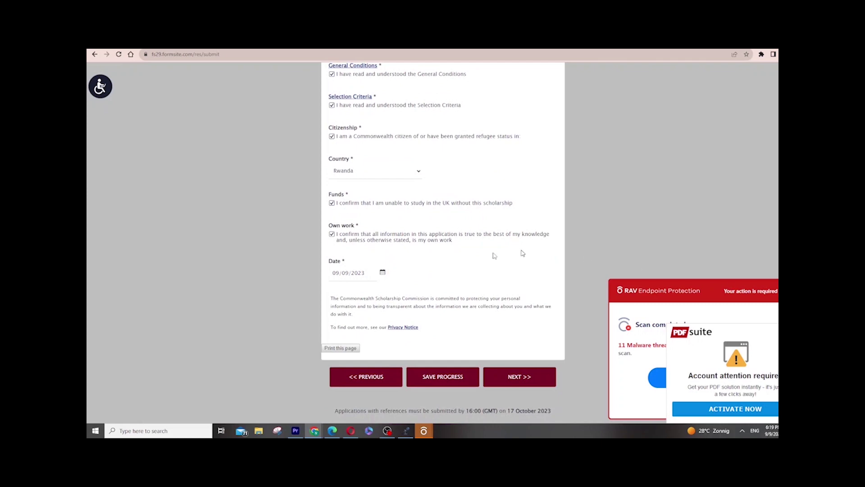
{"action": "left_click", "coordinate": [362, 269]}
{"action": "left_click_drag", "start_coordinate": [362, 268], "coordinate": [335, 273]}
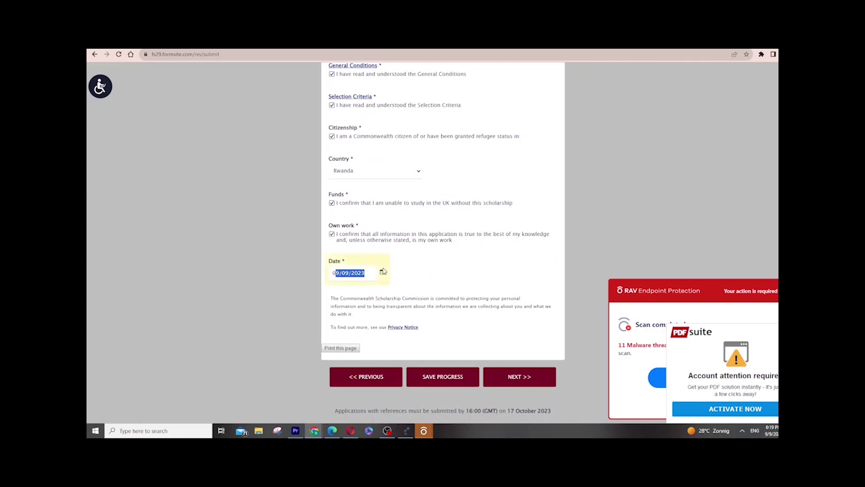
{"action": "left_click", "coordinate": [526, 378]}
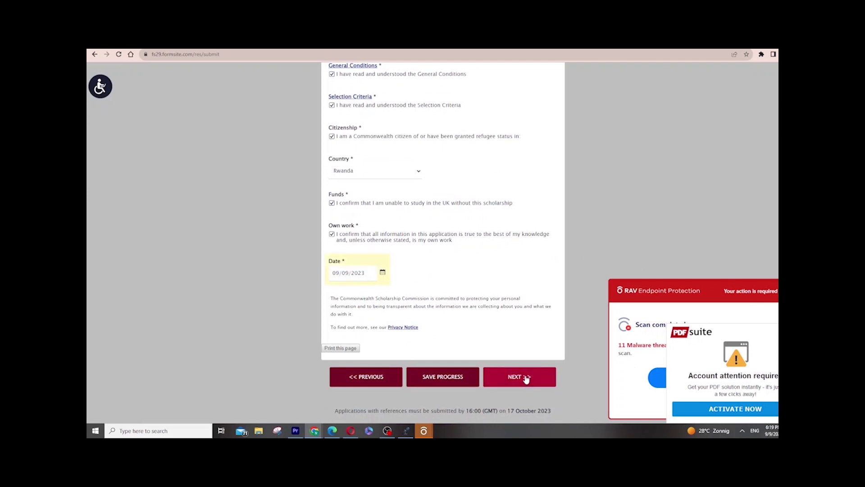